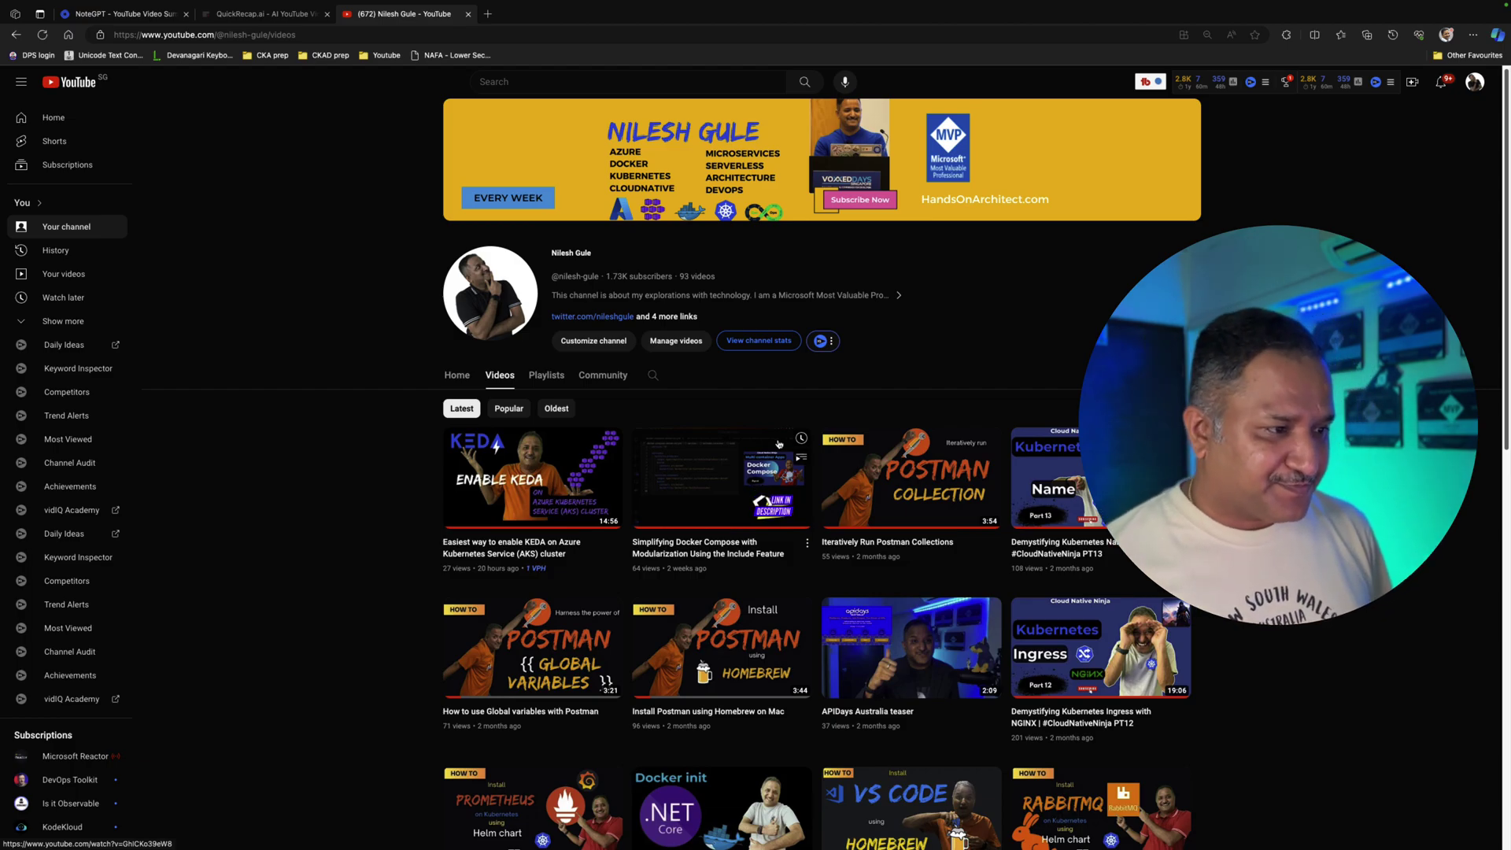
# - Copy the KEDA on AKS video's link from YouTube and bring up NoteGPT
pyautogui.rightClick(564, 556)
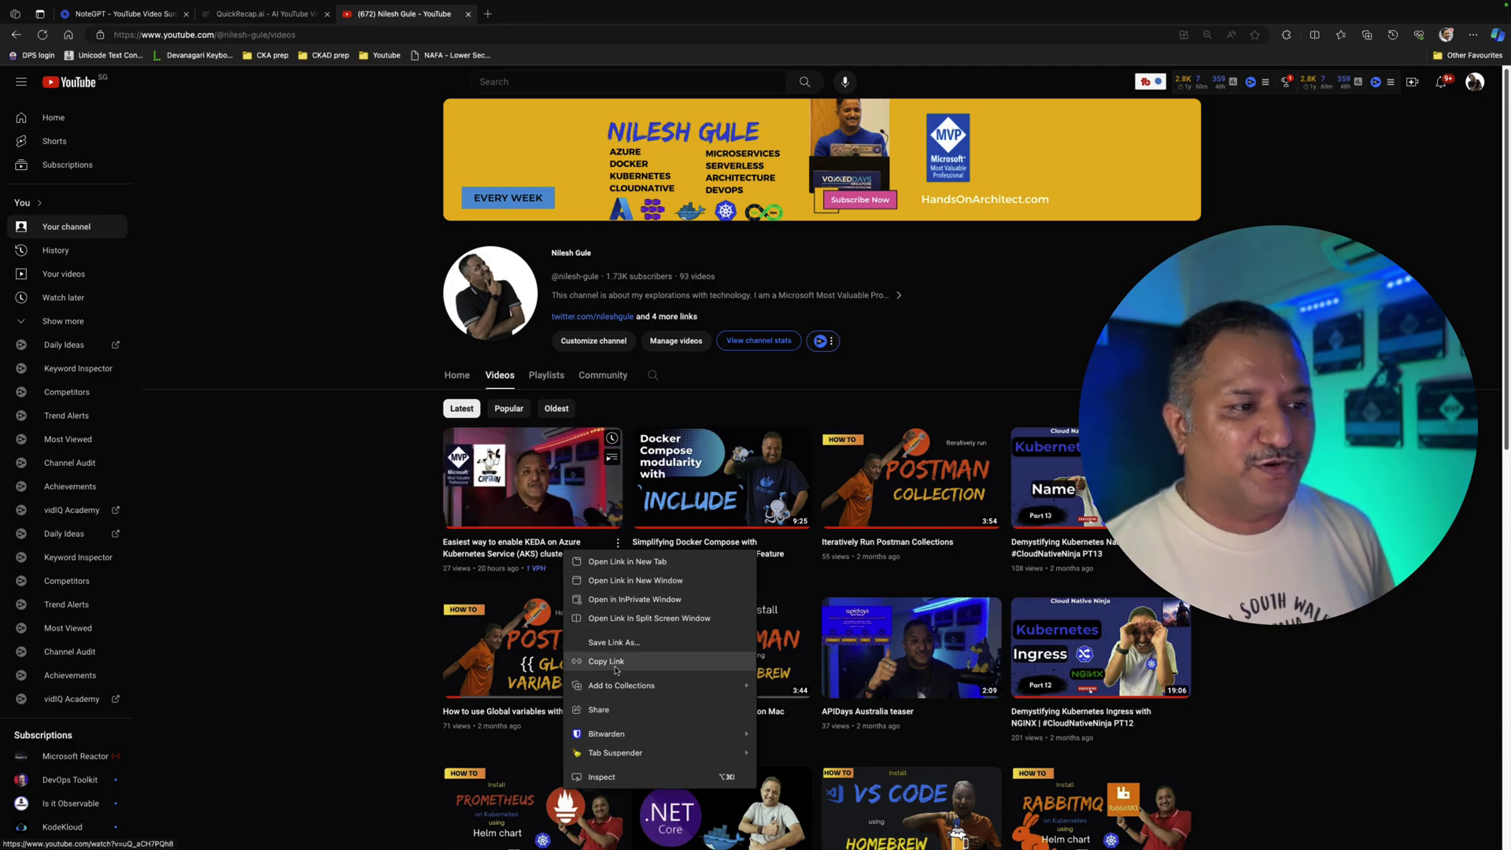
pyautogui.click(617, 668)
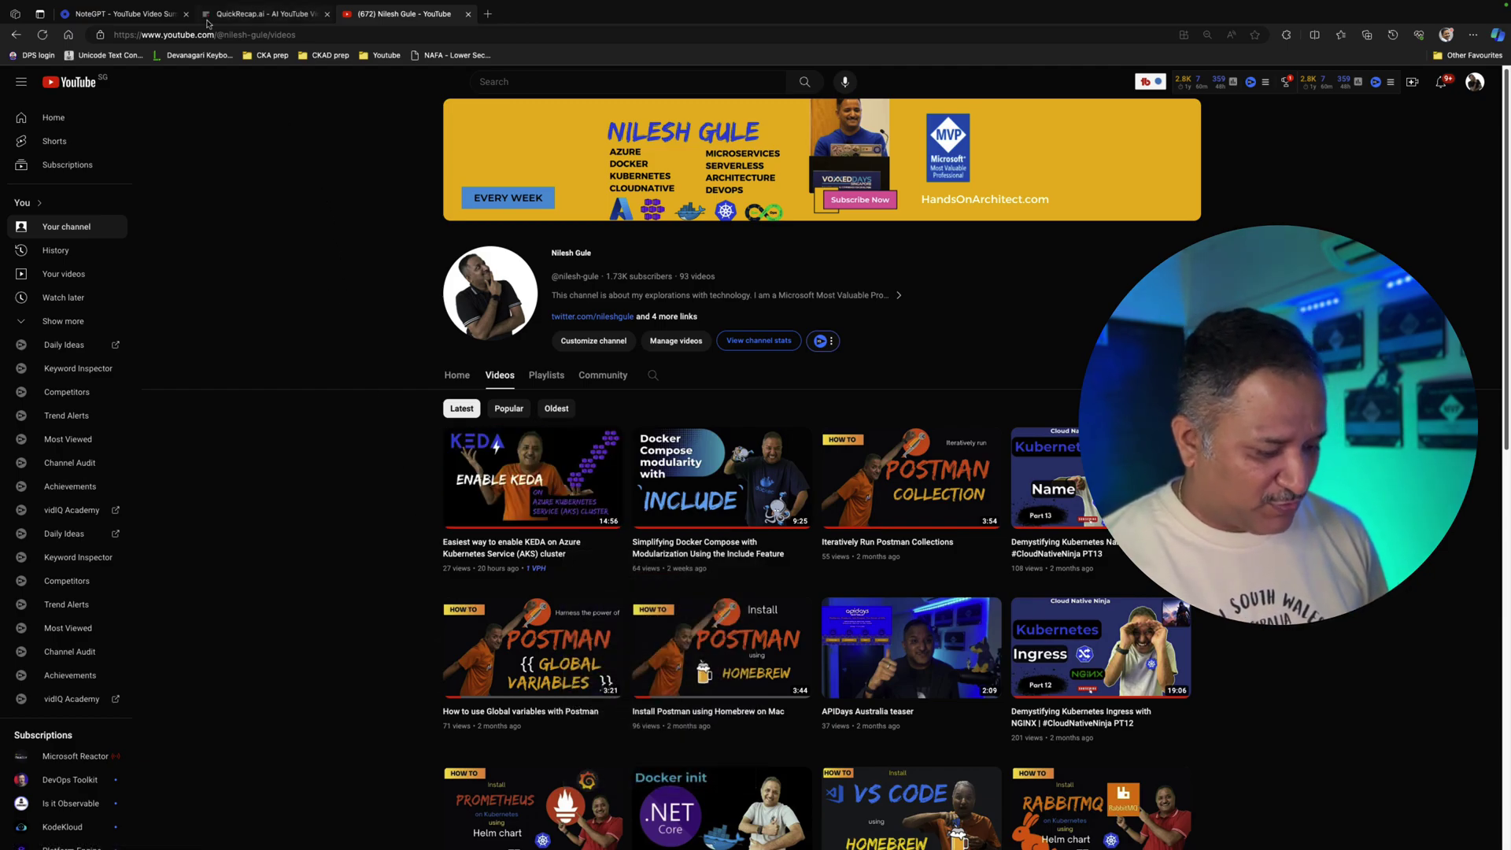
pyautogui.click(144, 14)
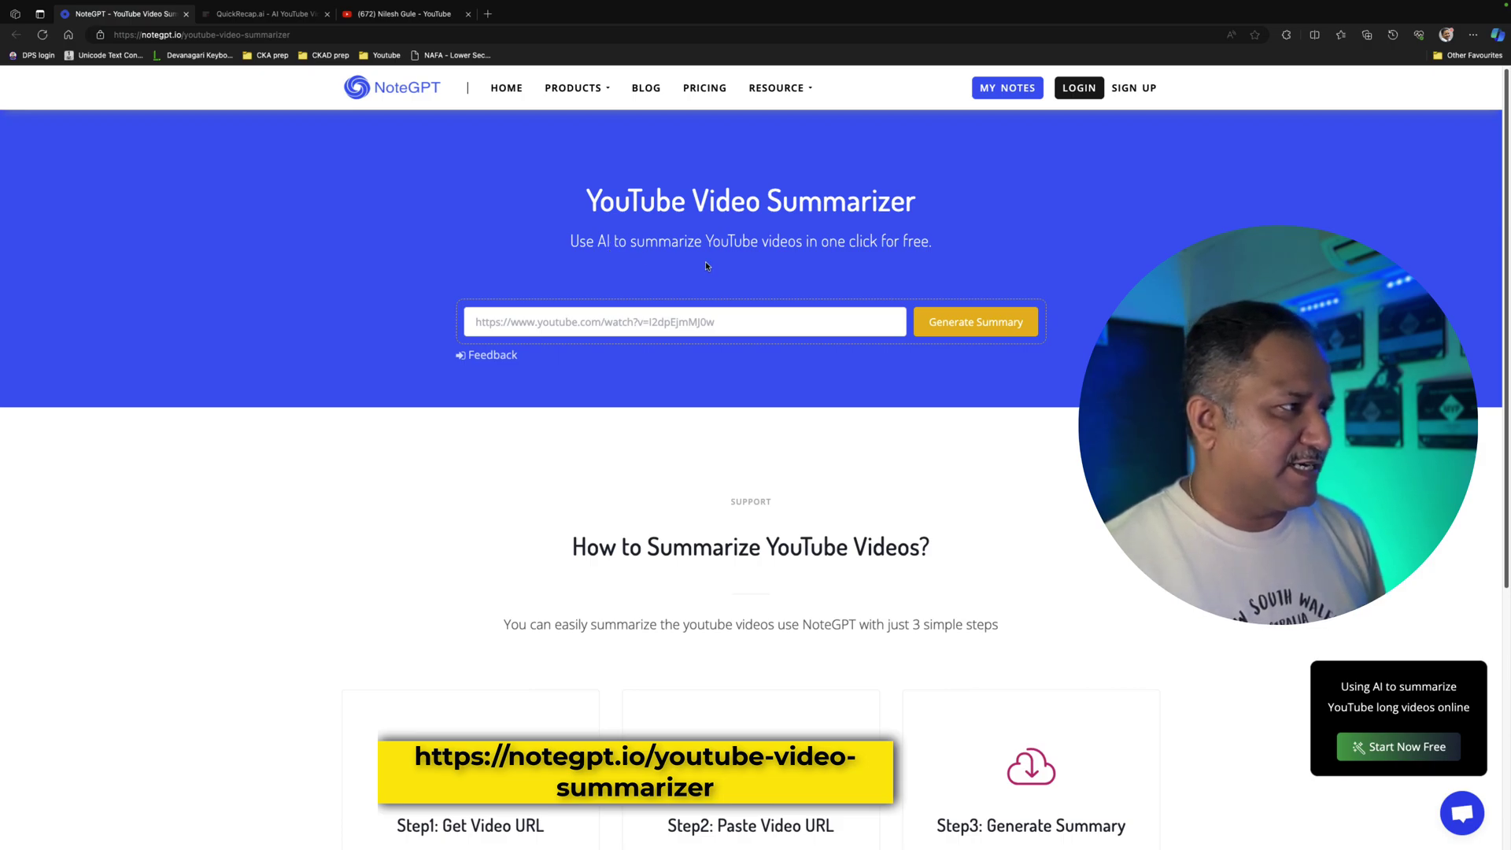
# - Paste the KEDA video link into NoteGPT and generate its summary
pyautogui.click(761, 317)
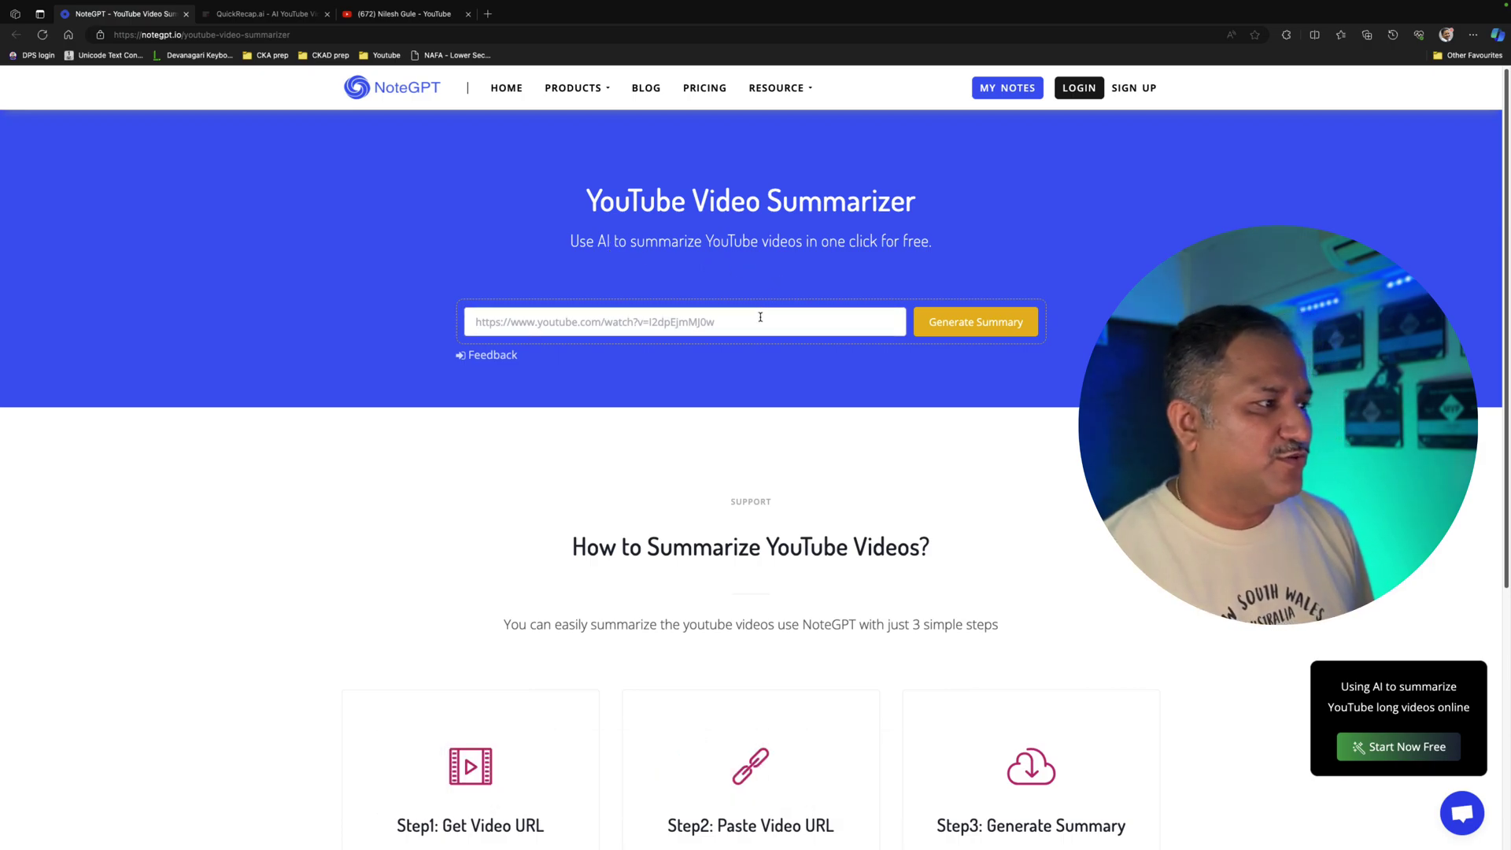
pyautogui.hotkey('ctrl', 'v')
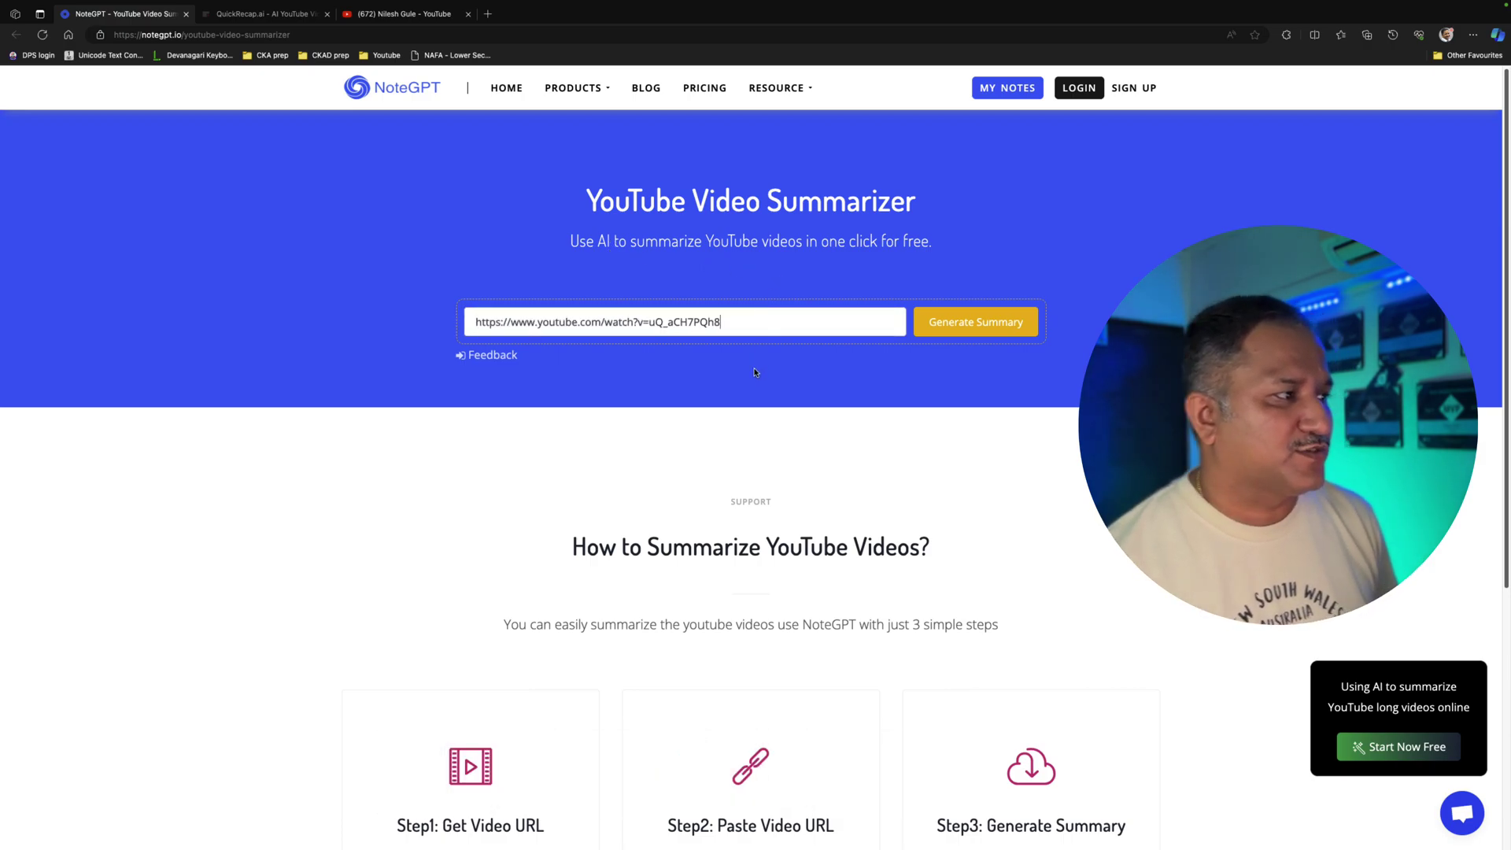
pyautogui.click(919, 333)
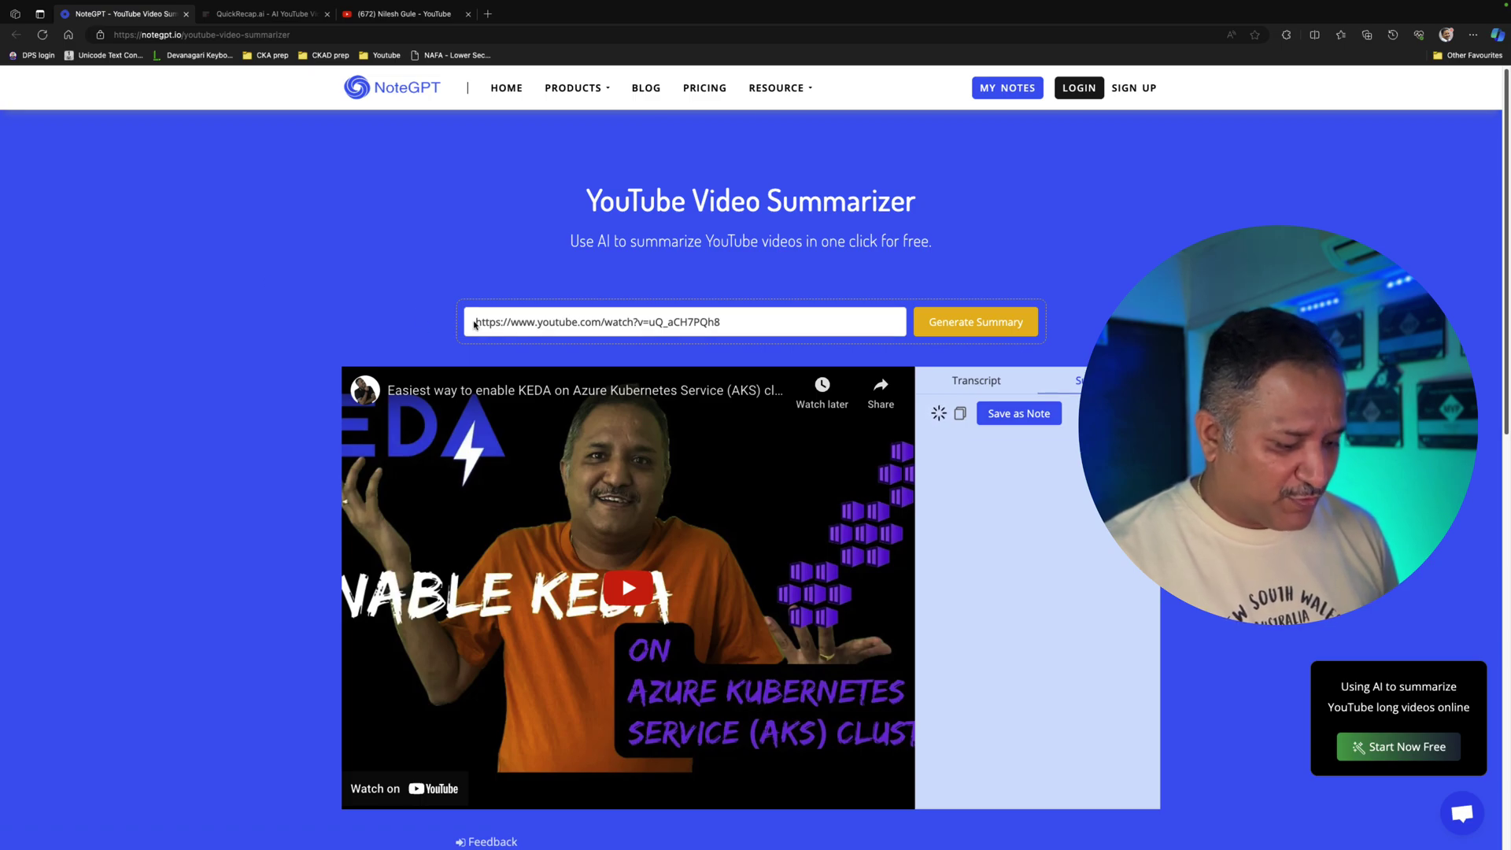
pyautogui.click(235, 20)
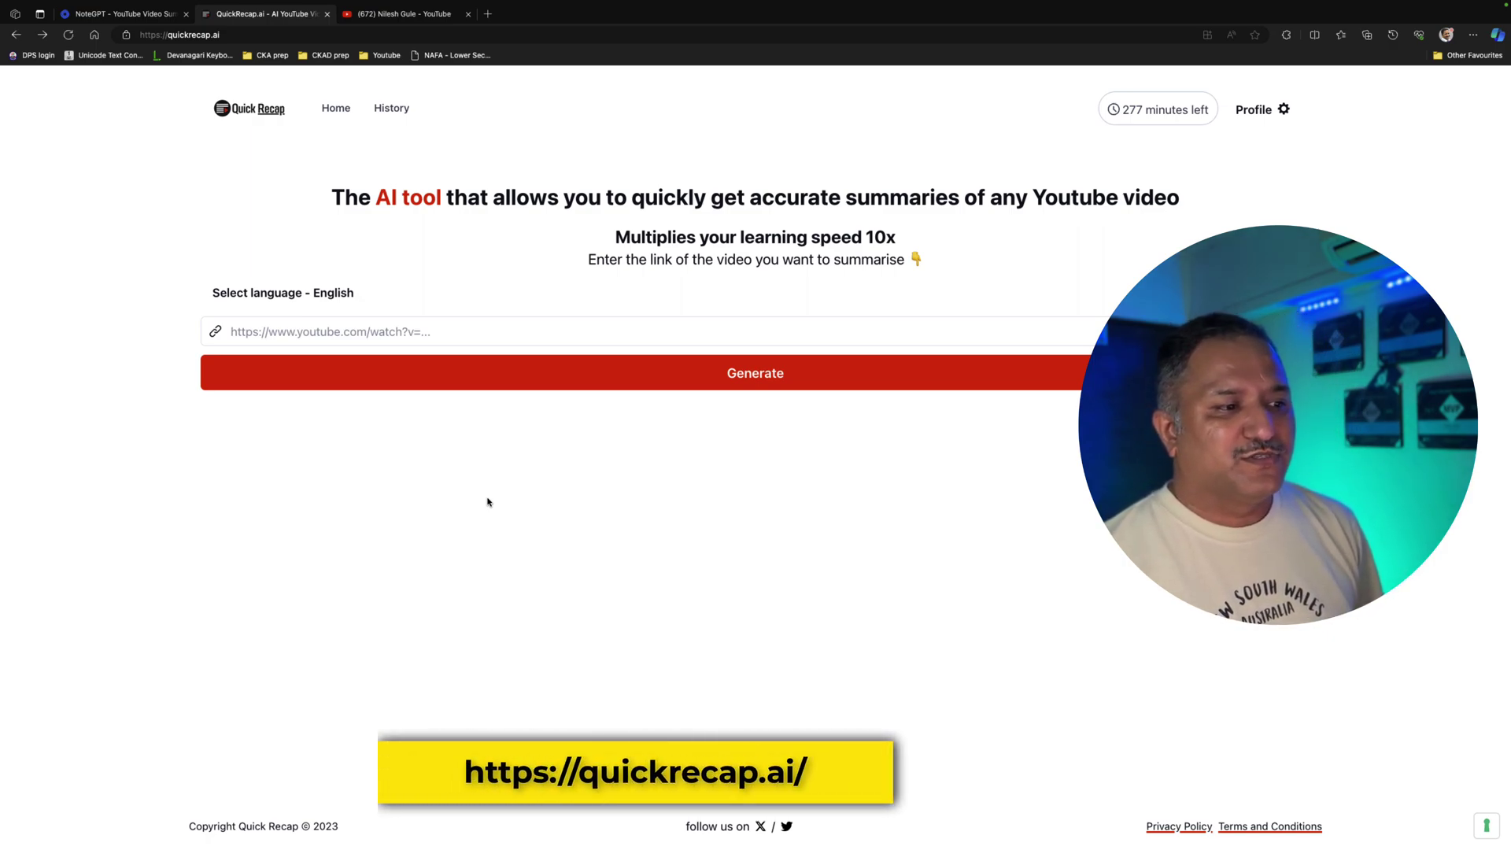
# - Paste the KEDA video link into QuickRecap, generate it, and view the timestamped summary
pyautogui.click(453, 330)
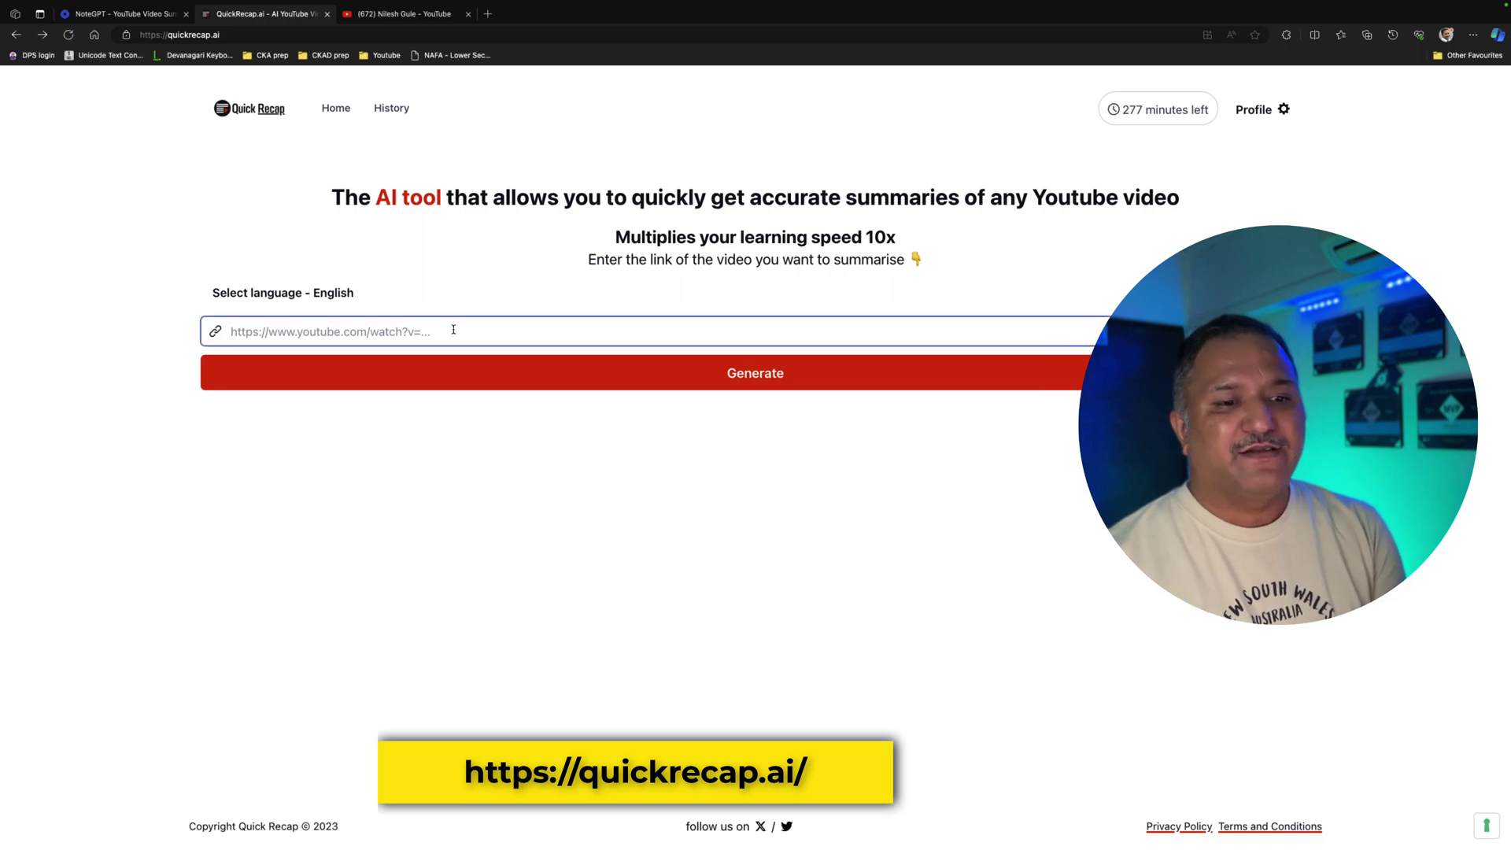
pyautogui.press('super+v')
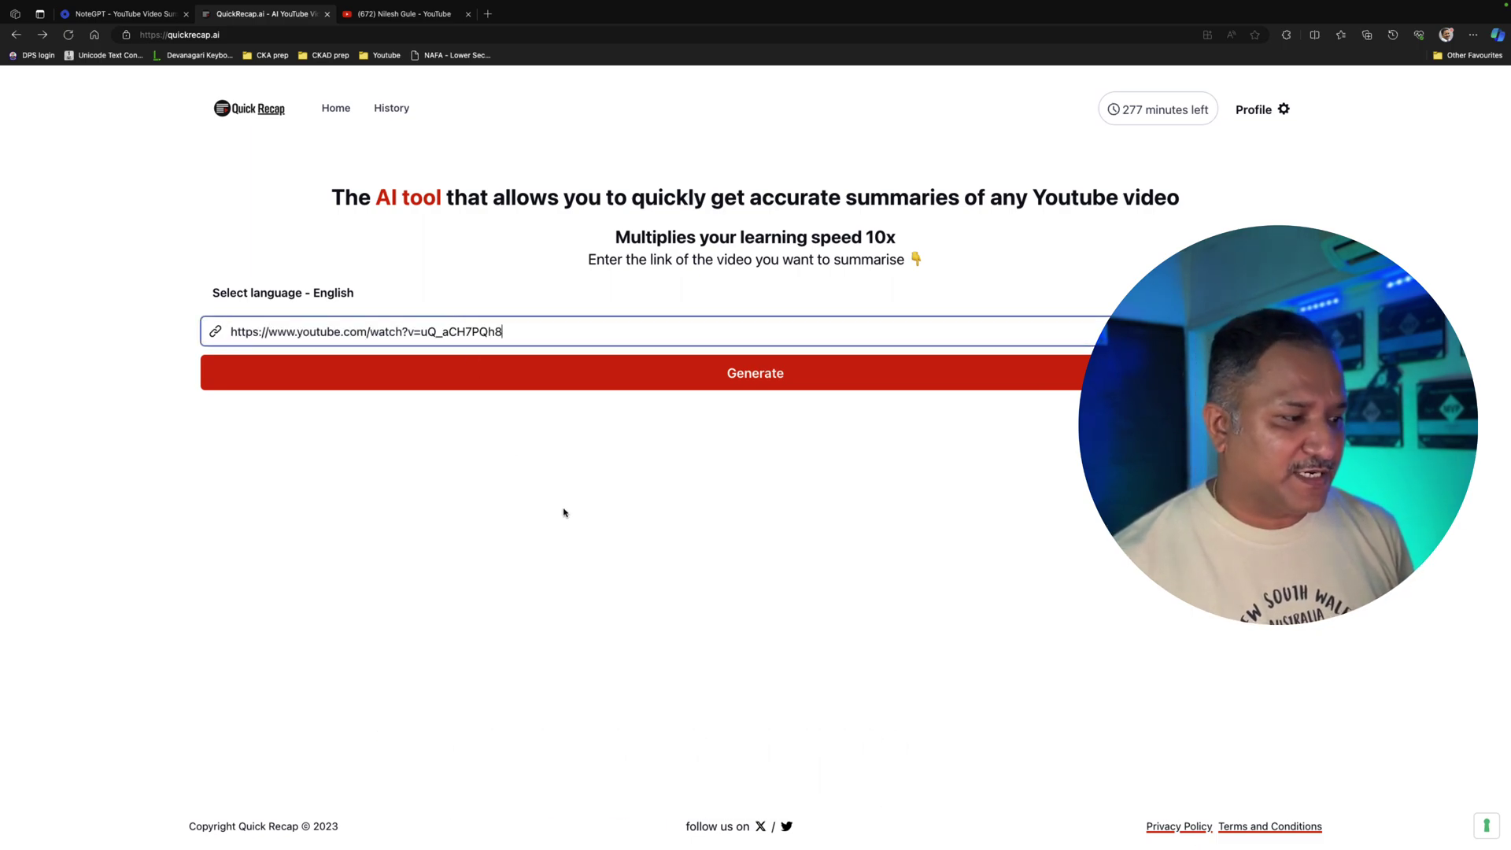
pyautogui.click(763, 382)
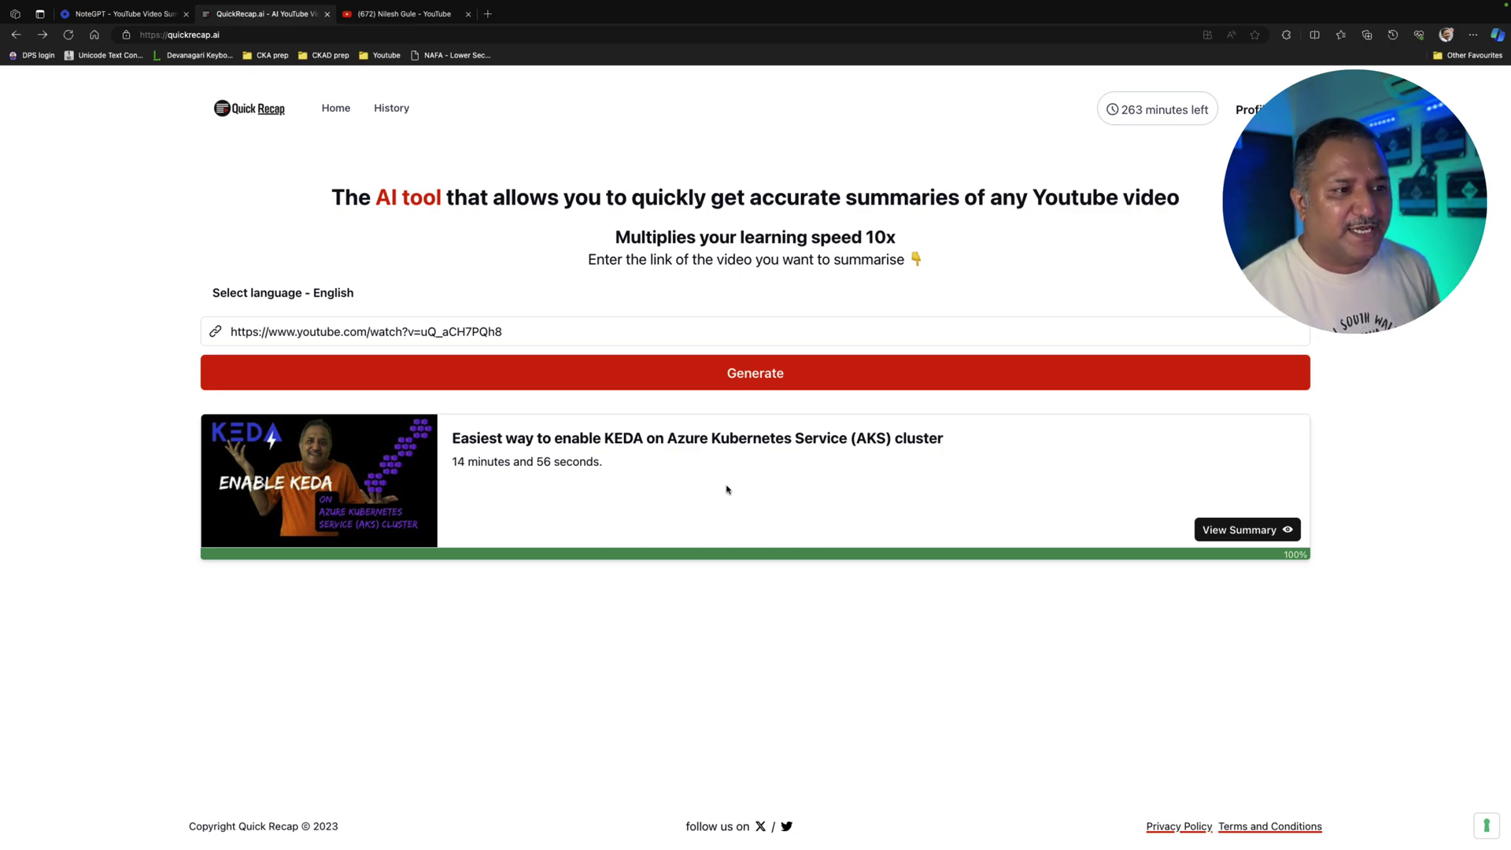
pyautogui.click(1235, 530)
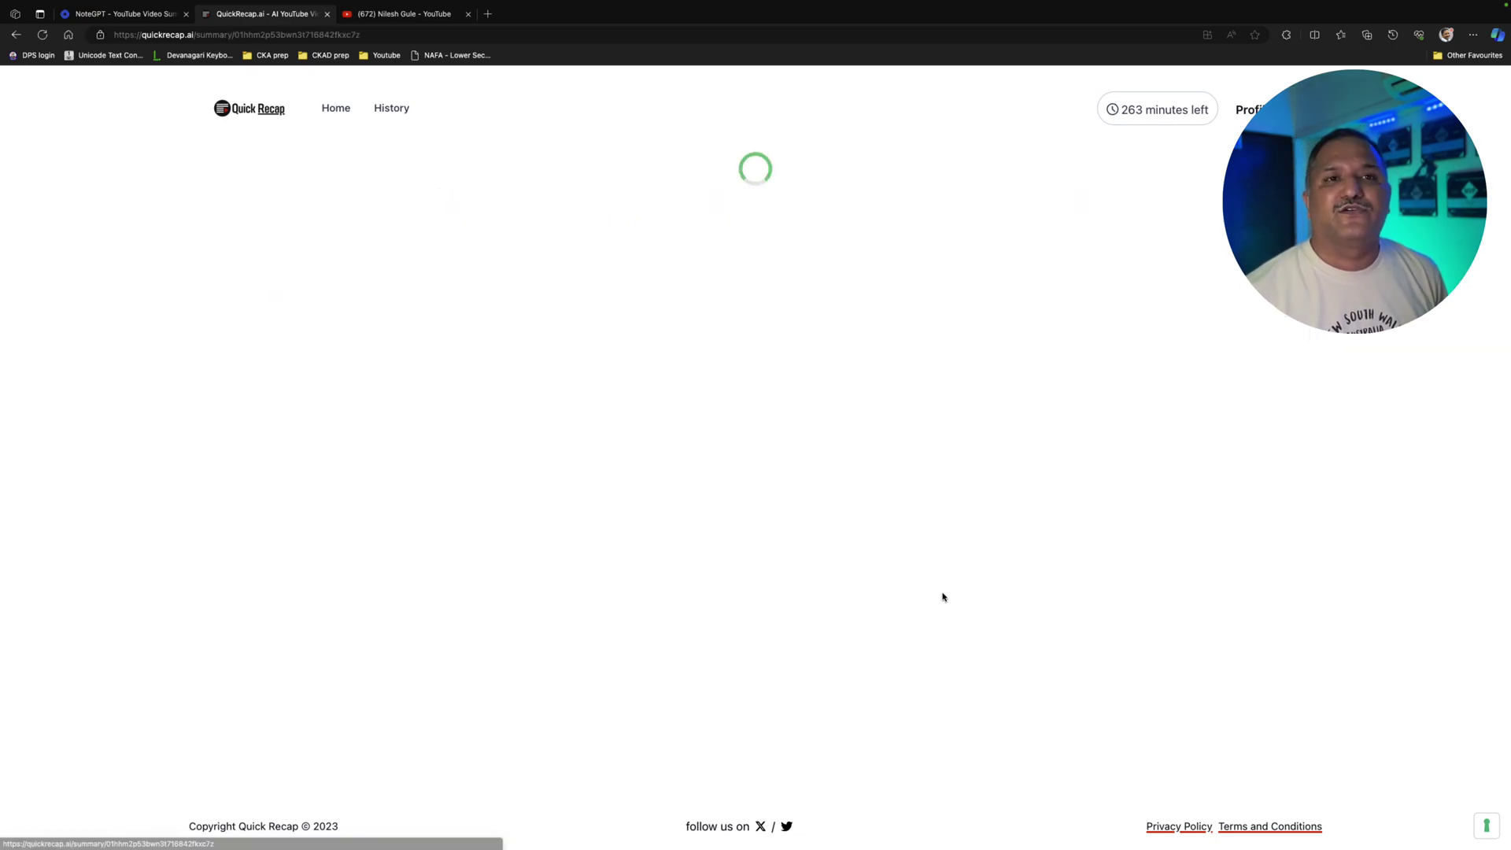
# - Read through NoteGPT's KEDA on AKS summary and its highlights
pyautogui.click(122, 13)
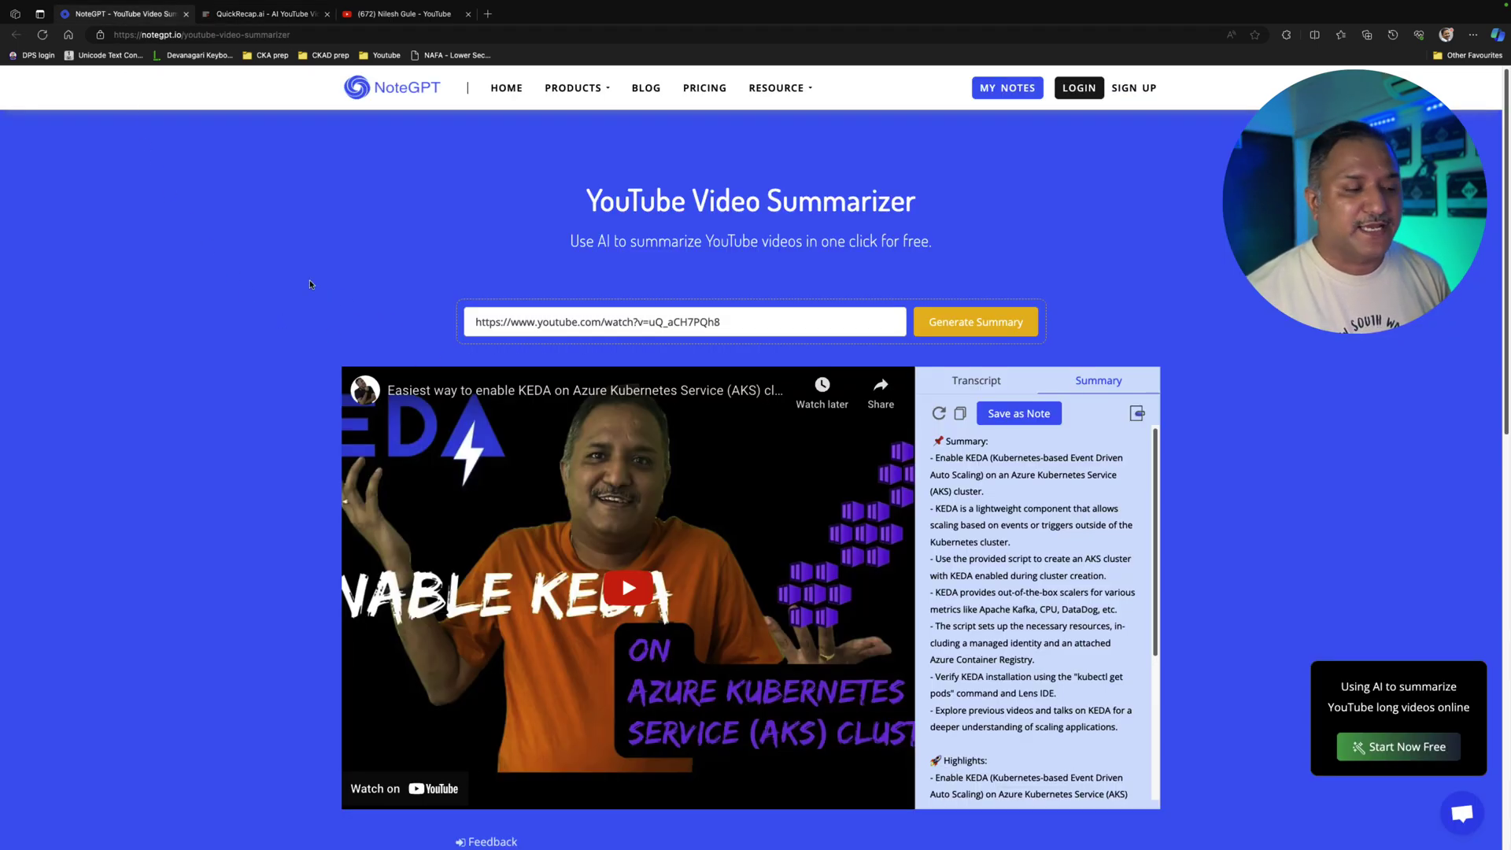
pyautogui.scroll(-3, 229, 342)
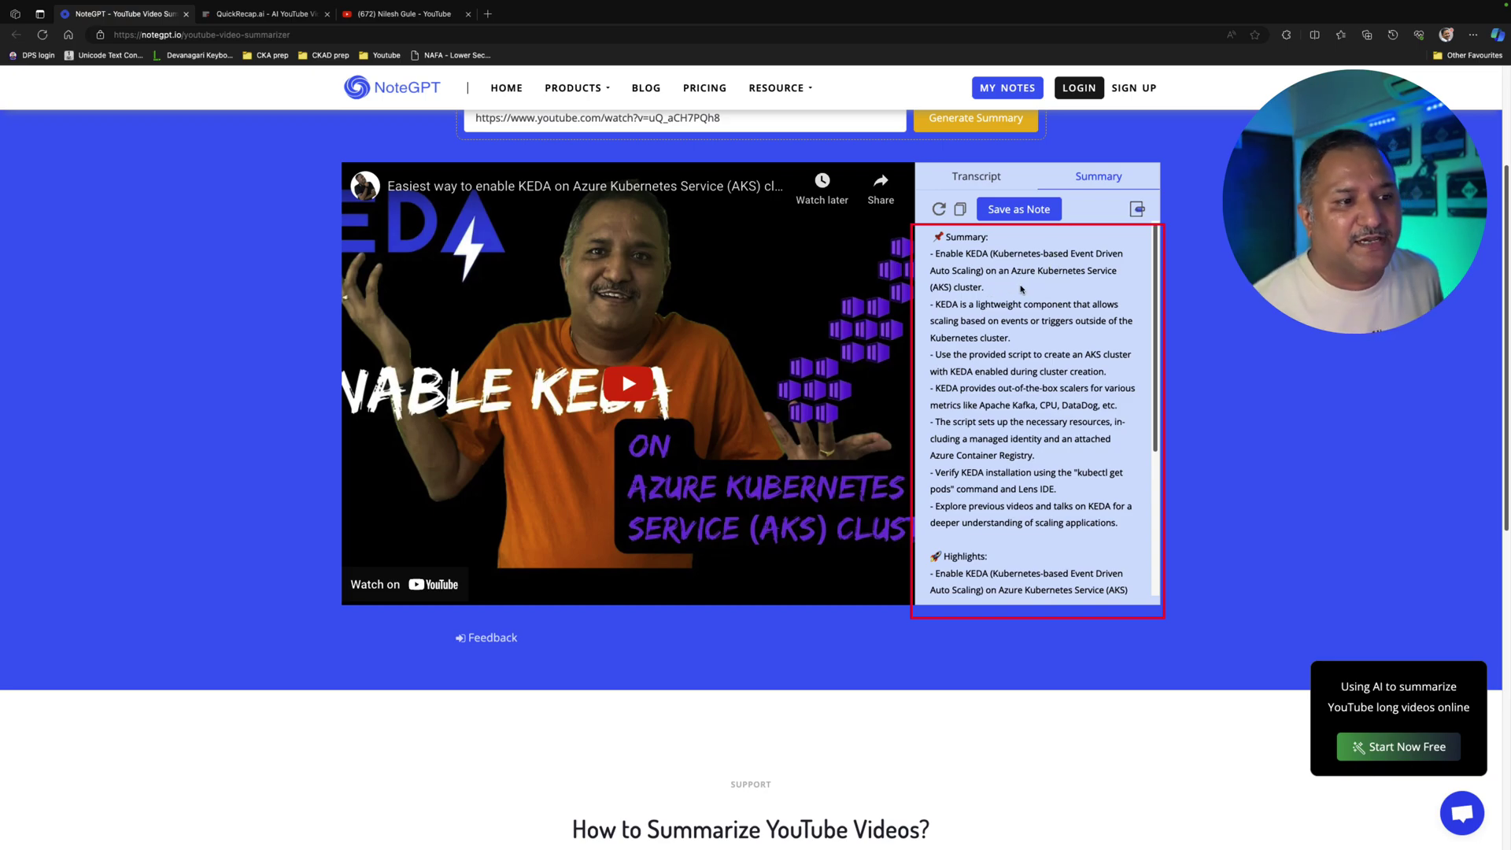
pyautogui.scroll(-3, 992, 332)
pyautogui.scroll(3, 994, 335)
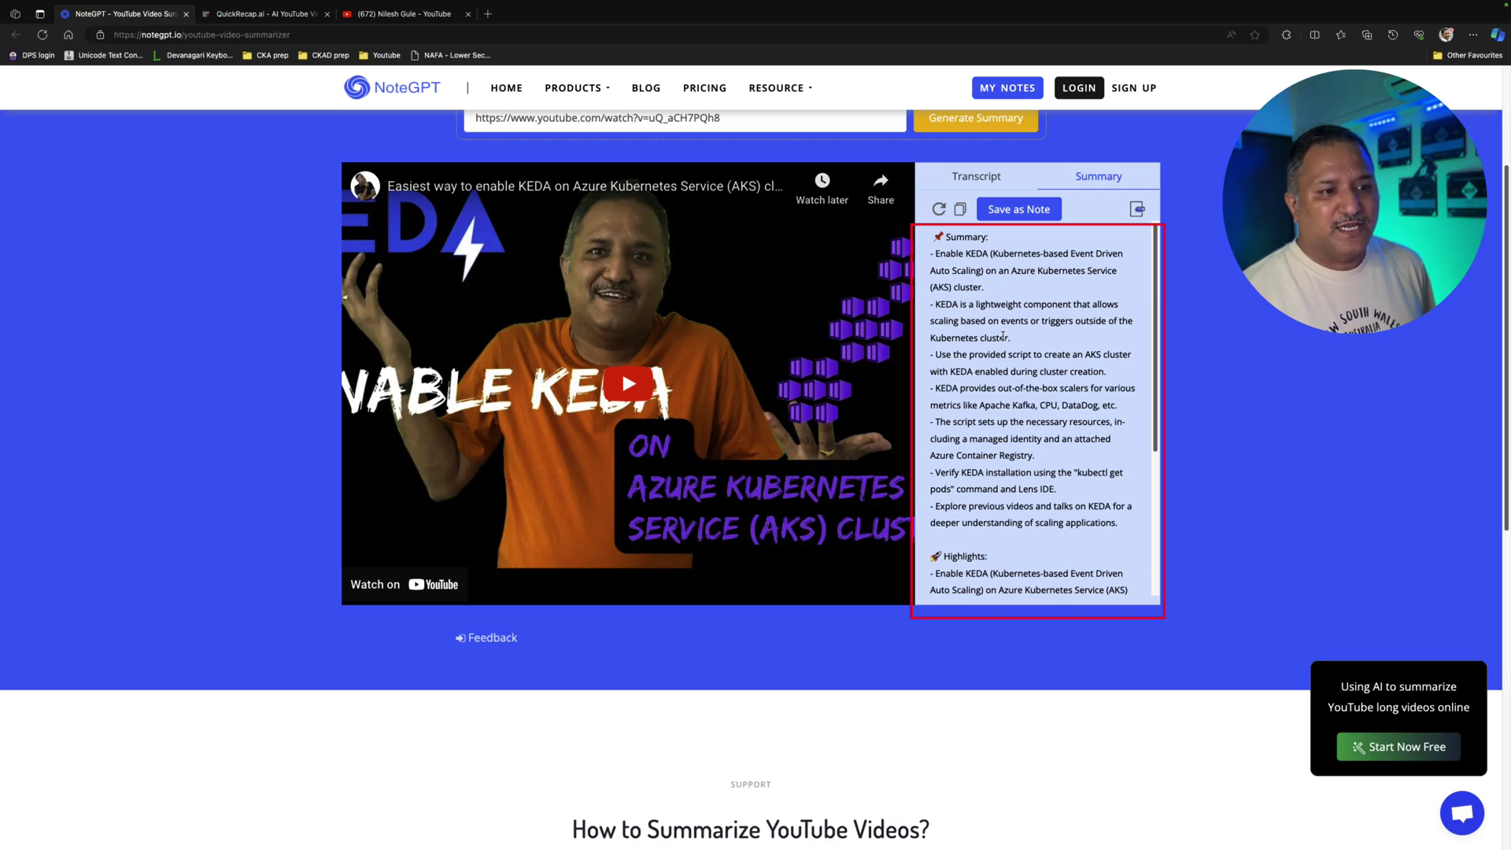
pyautogui.scroll(-2, 1003, 336)
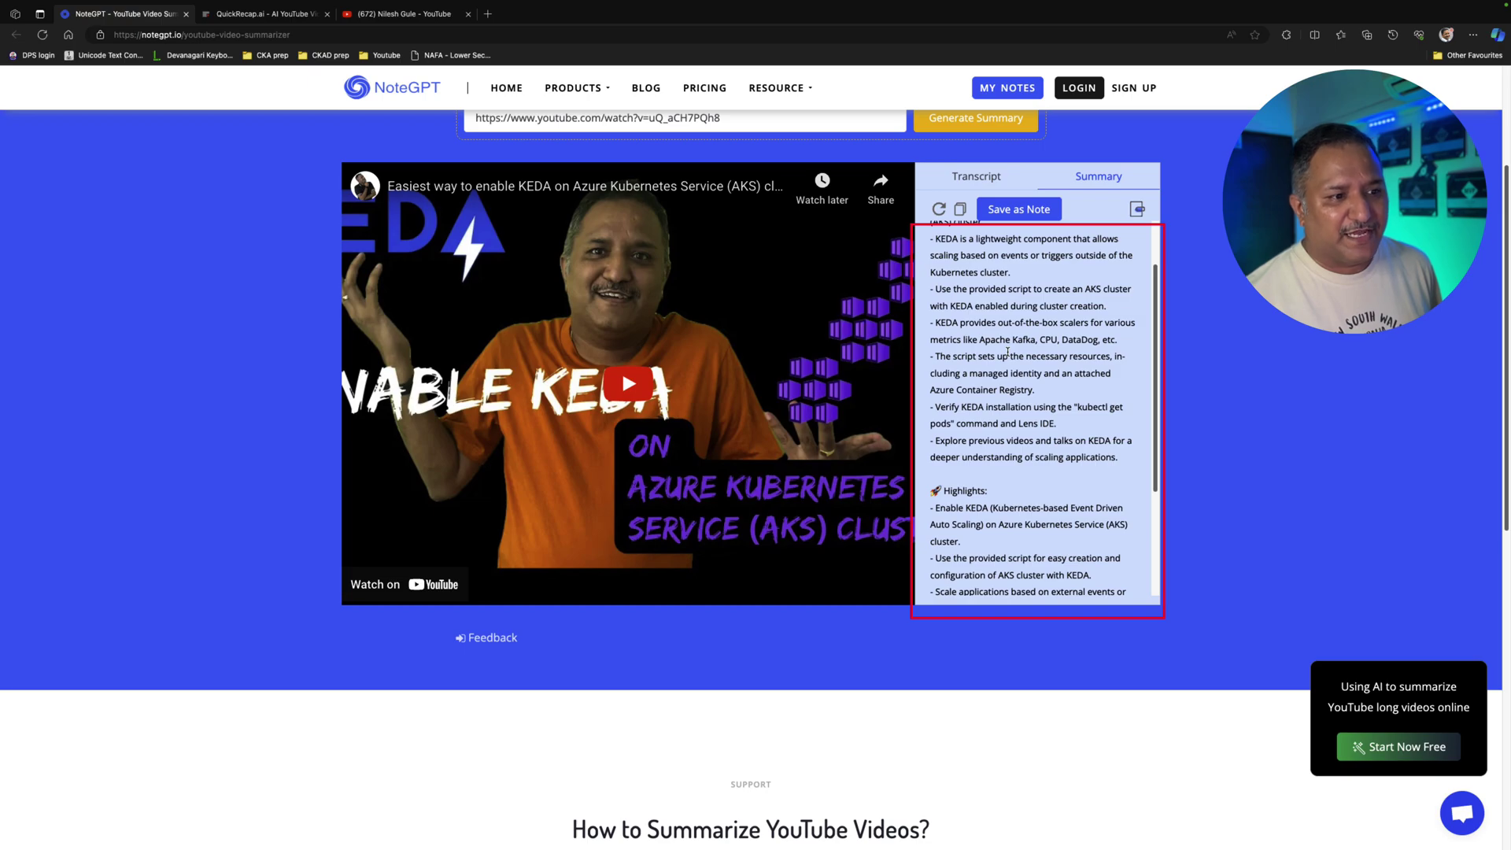
pyautogui.scroll(-2, 1007, 351)
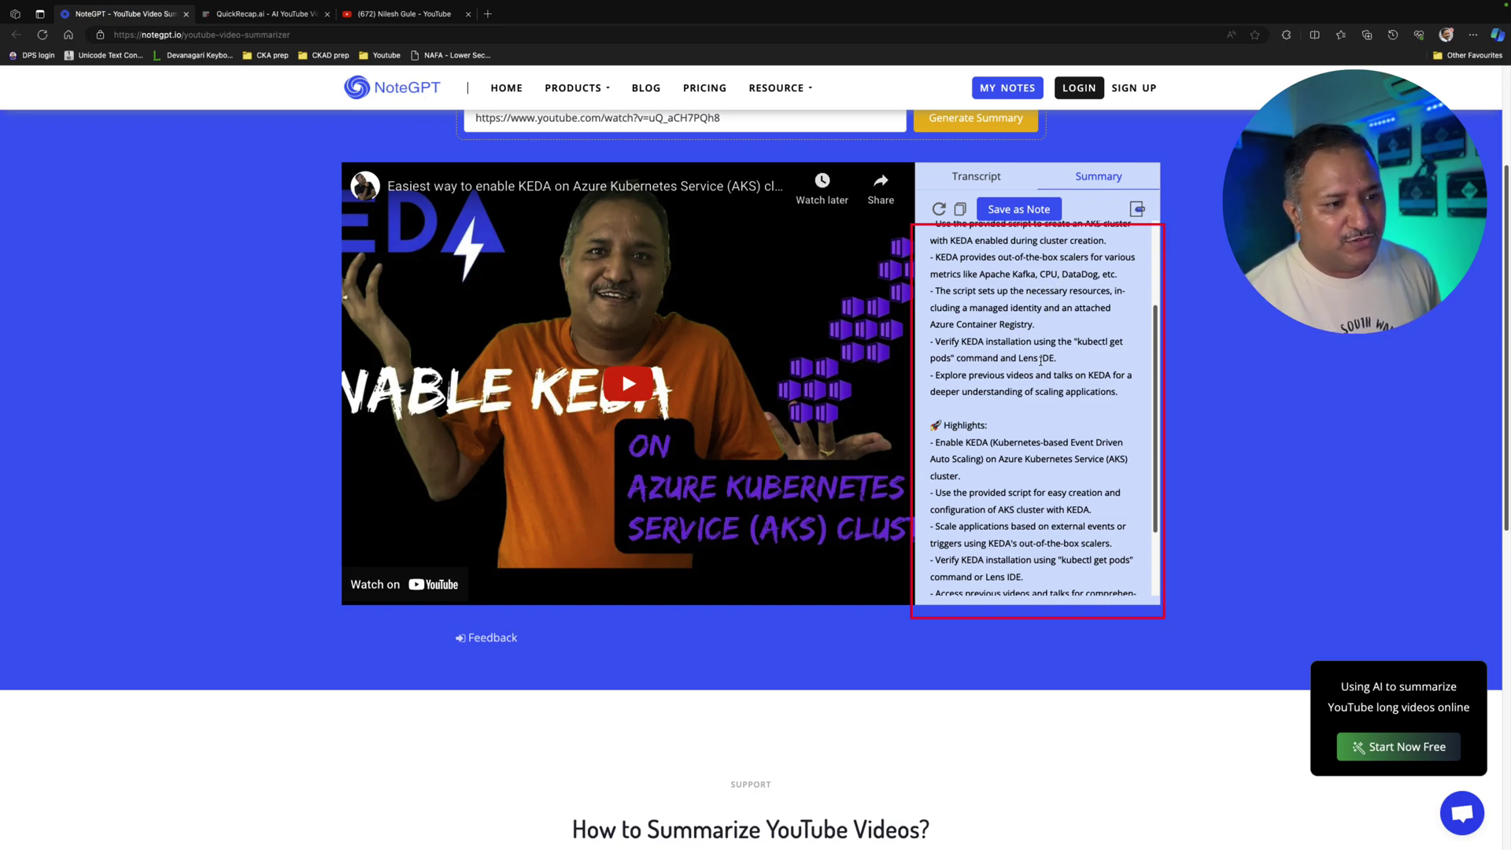
pyautogui.scroll(-2, 1000, 373)
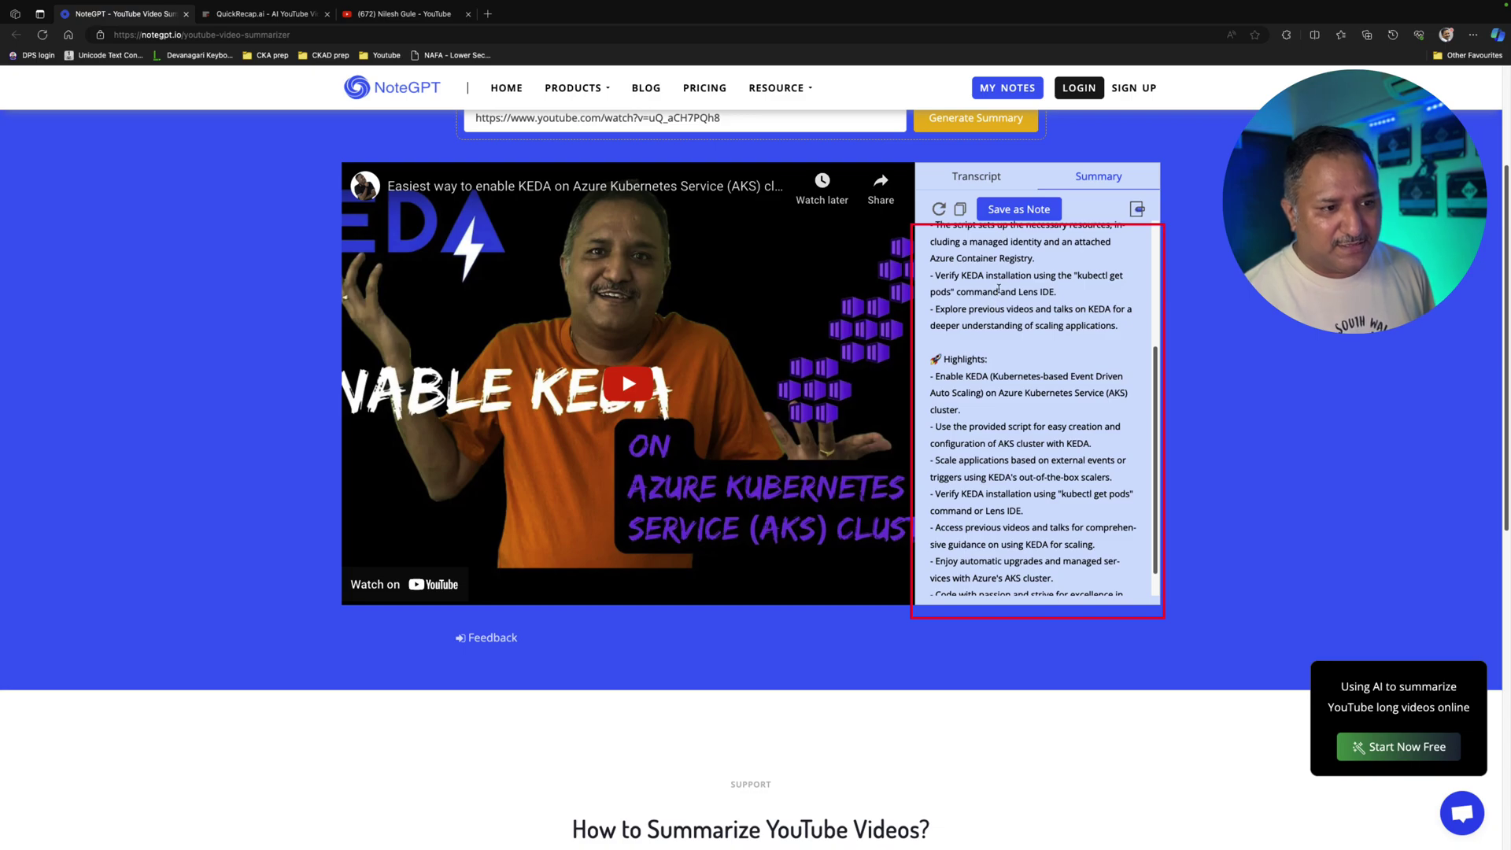
pyautogui.scroll(-1, 1012, 319)
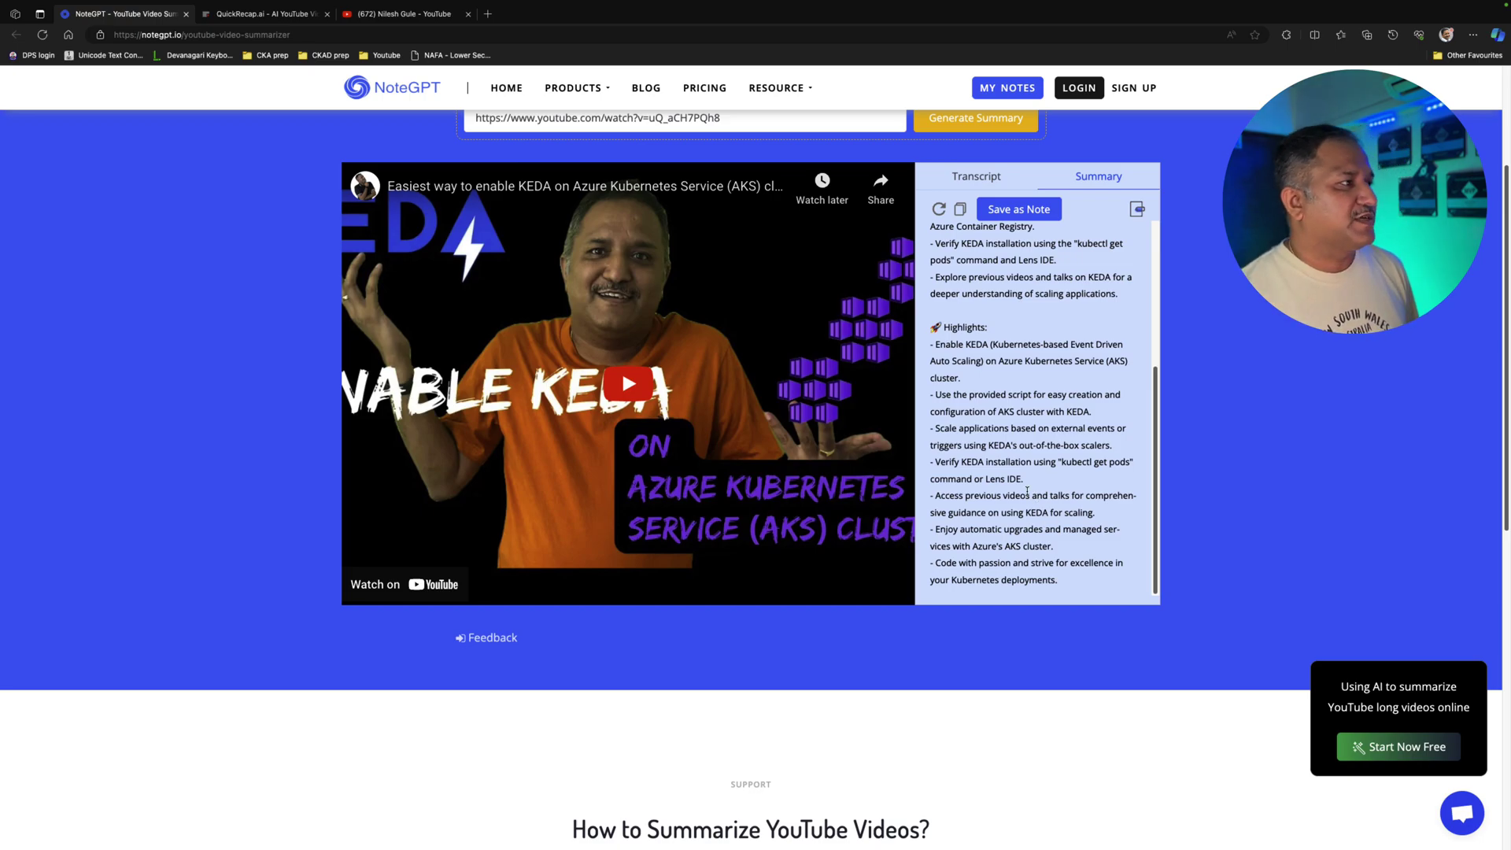
pyautogui.scroll(3, 1020, 452)
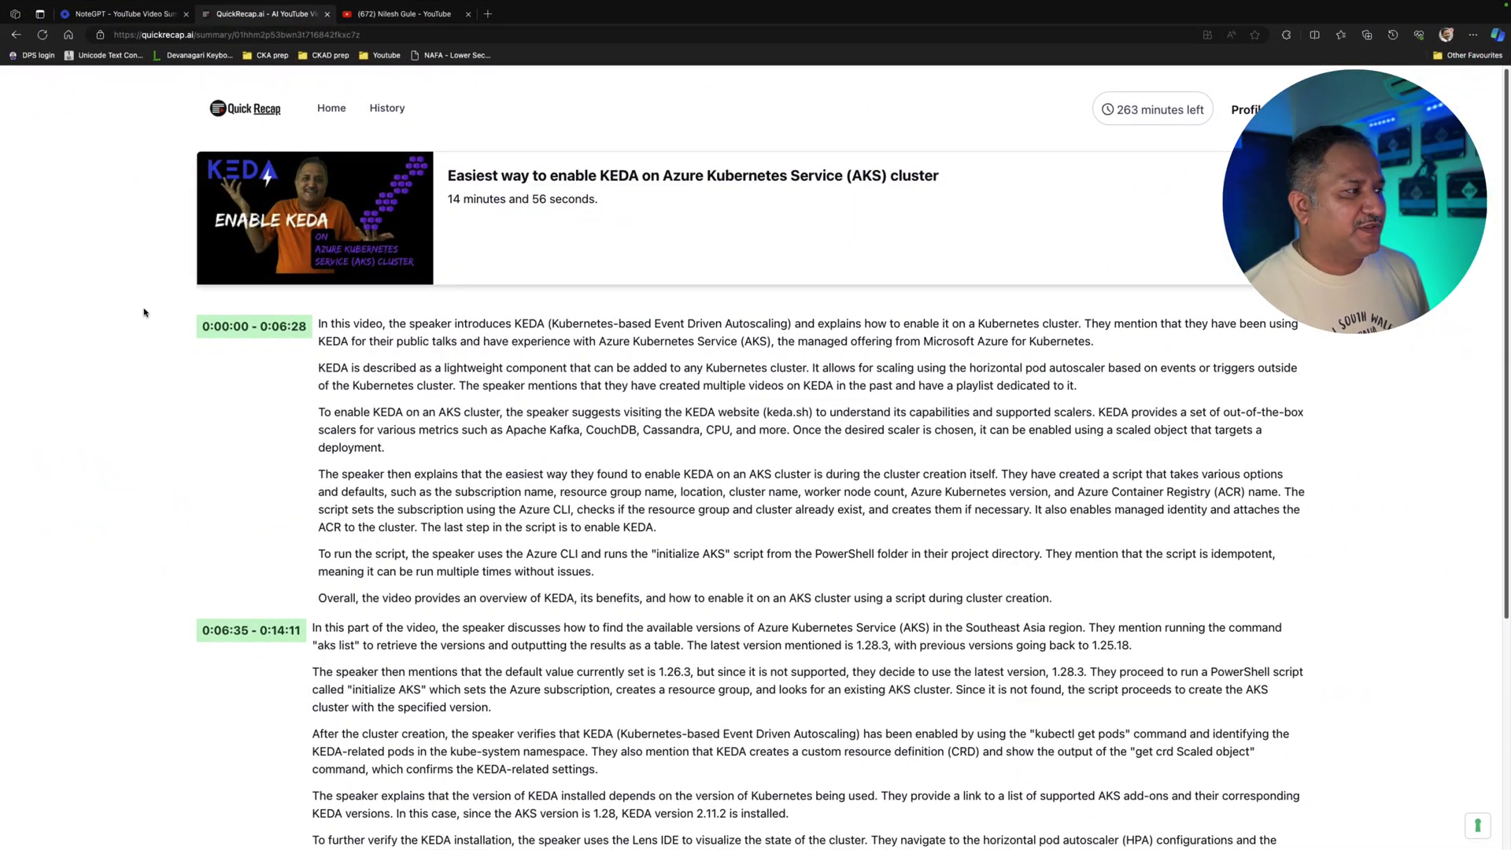
pyautogui.scroll(-1, 177, 459)
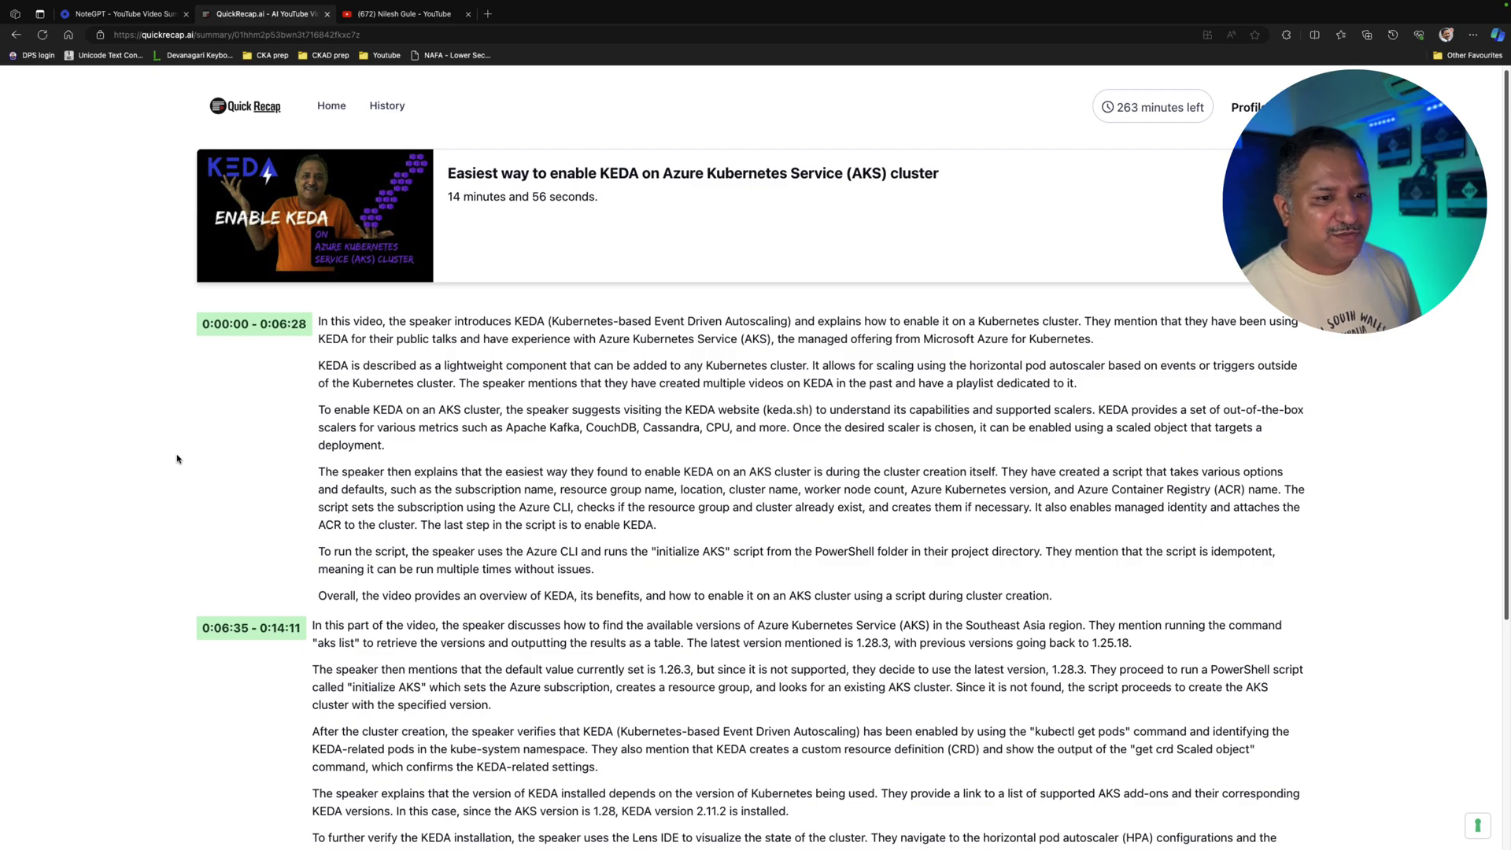
pyautogui.scroll(-1, 175, 451)
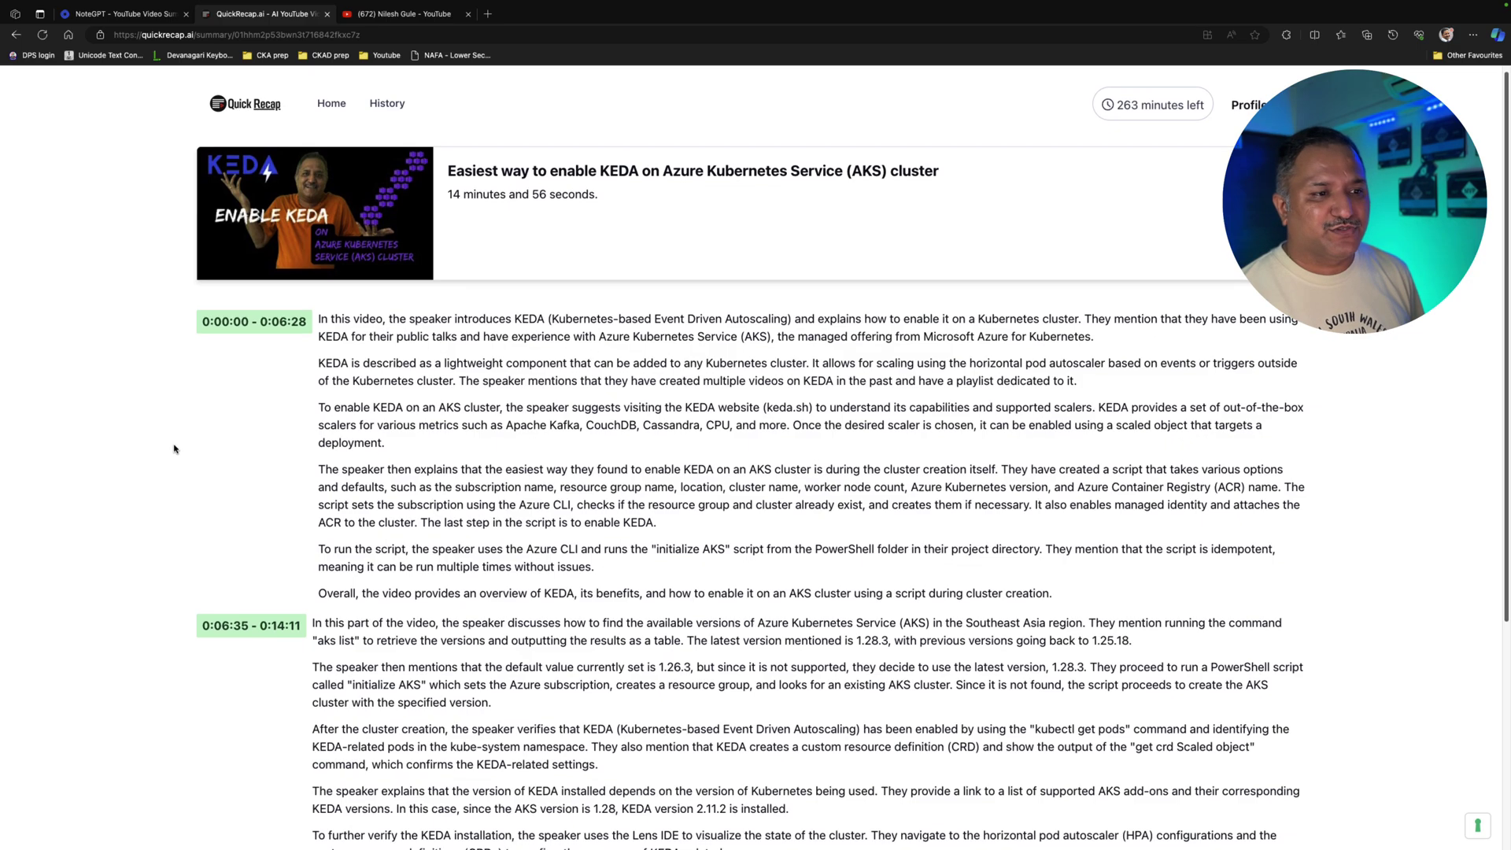
pyautogui.scroll(-1, 175, 449)
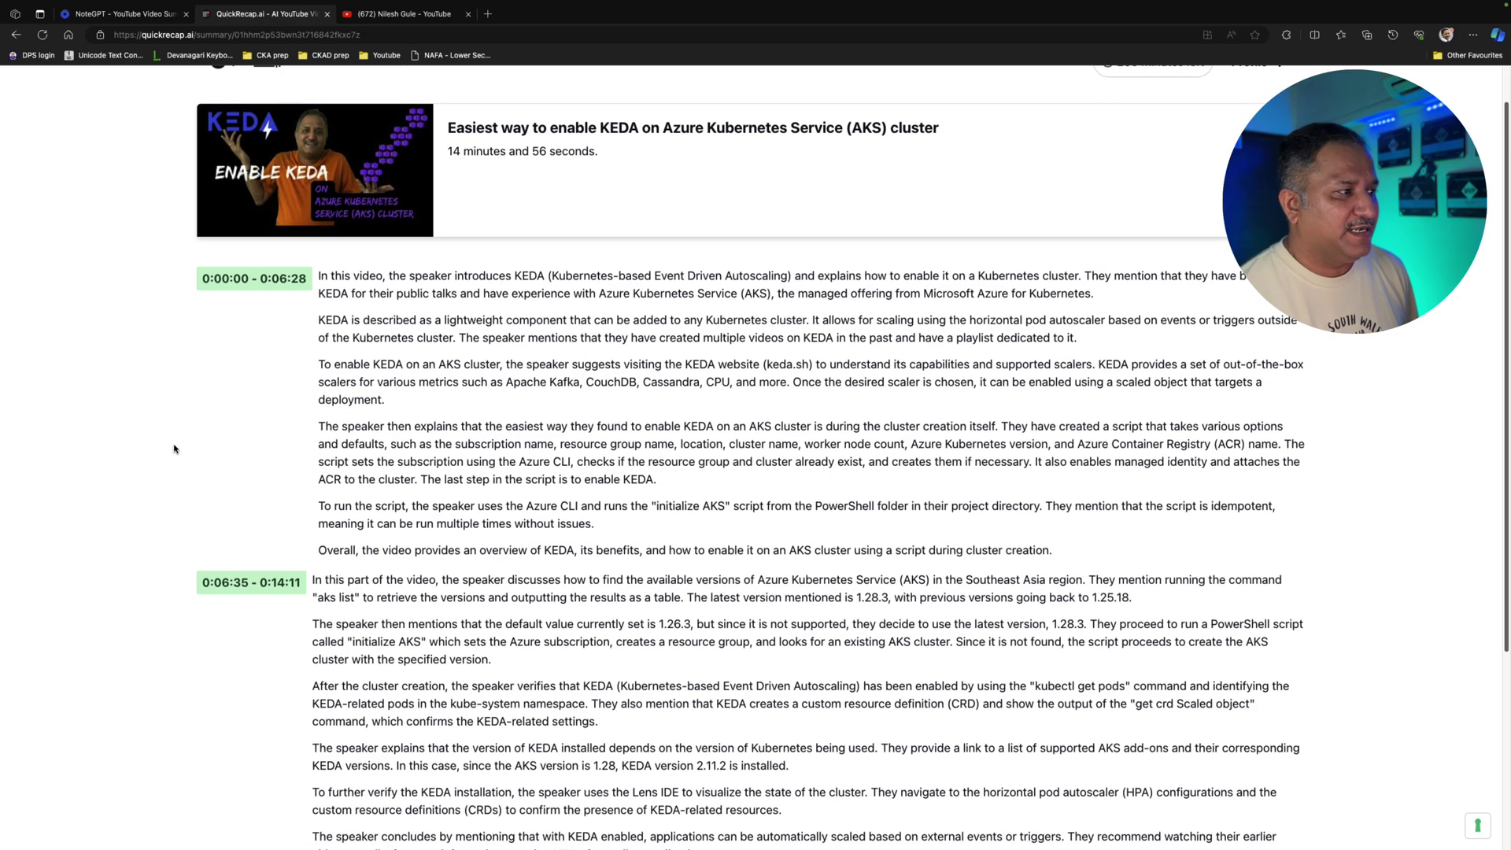
pyautogui.scroll(-1, 174, 449)
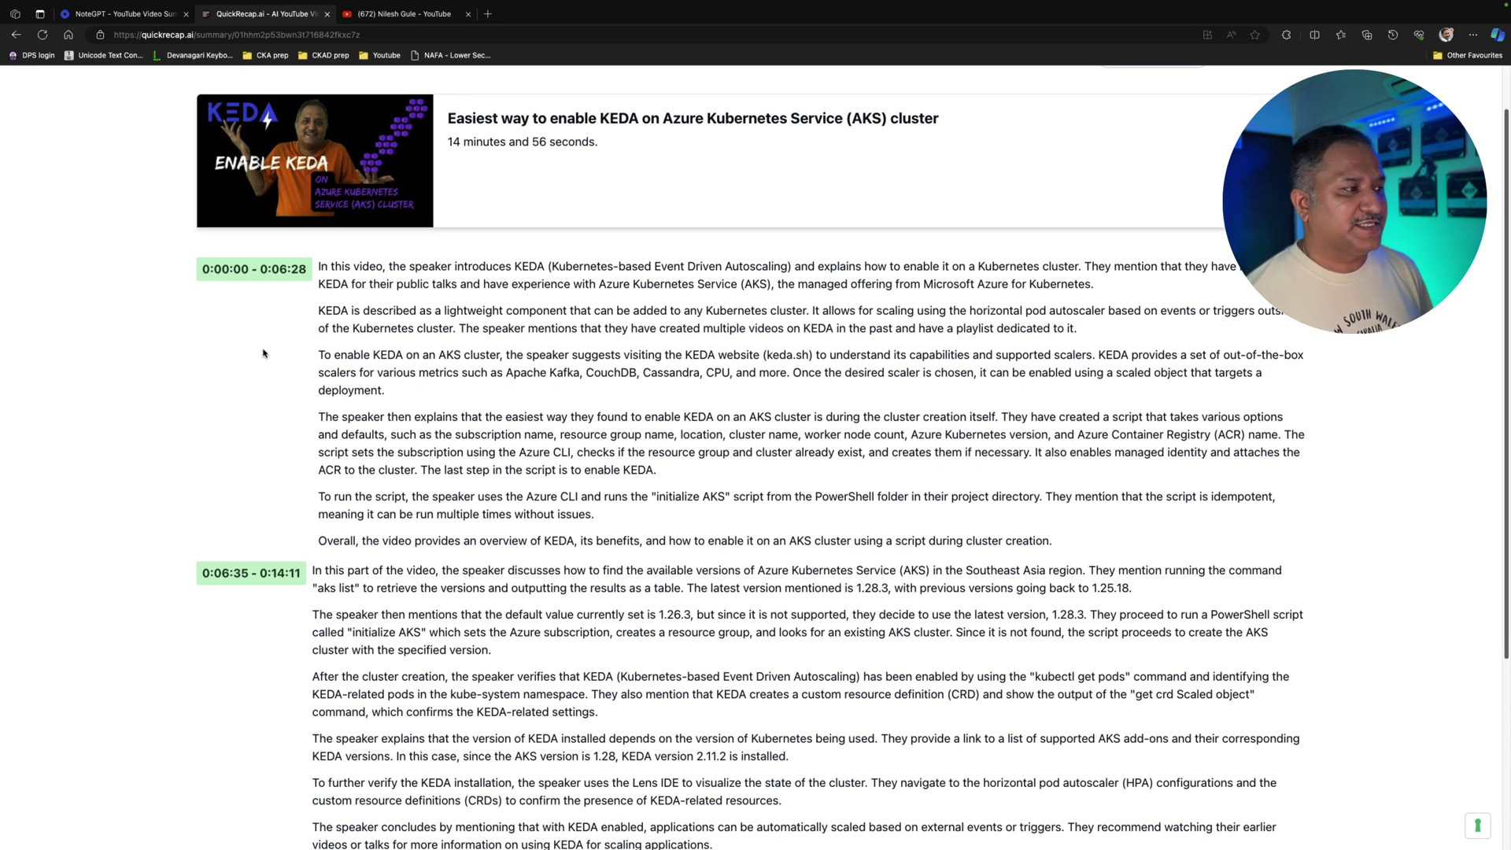
pyautogui.scroll(-1, 209, 383)
pyautogui.scroll(-2, 209, 383)
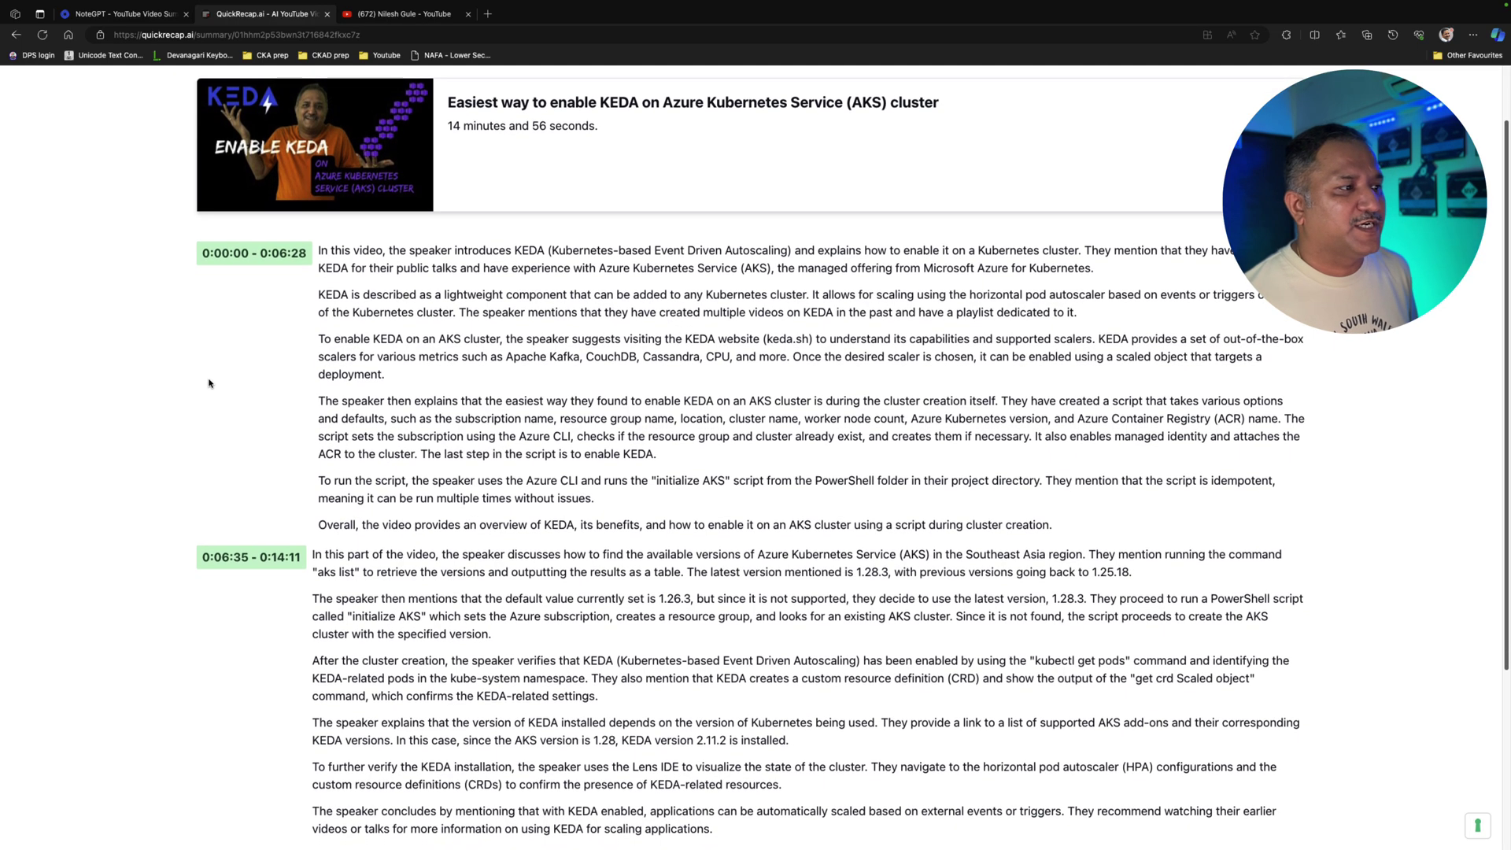
pyautogui.scroll(-4, 209, 383)
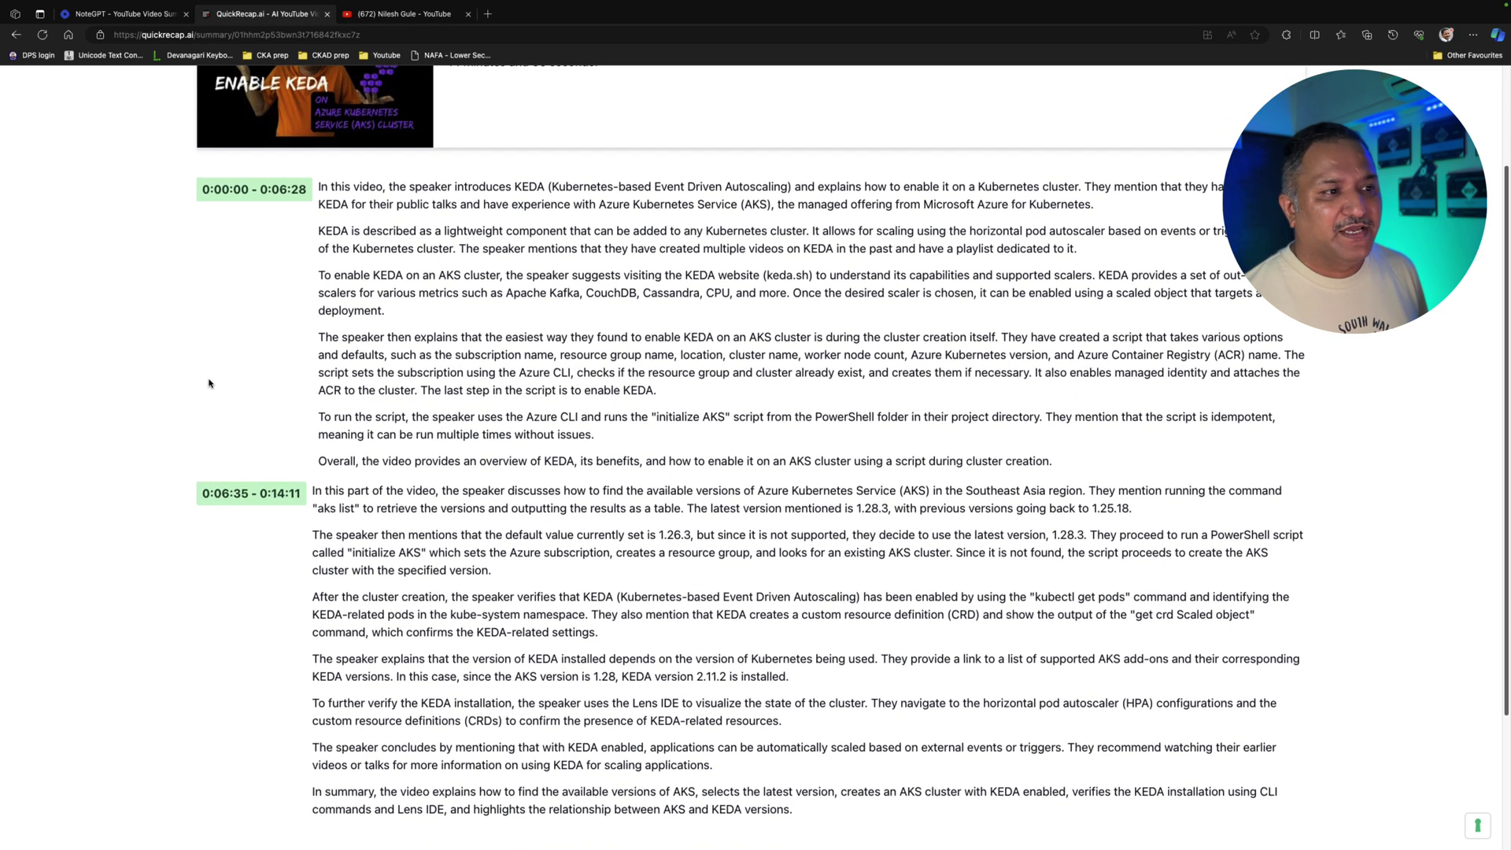
pyautogui.scroll(-1, 210, 384)
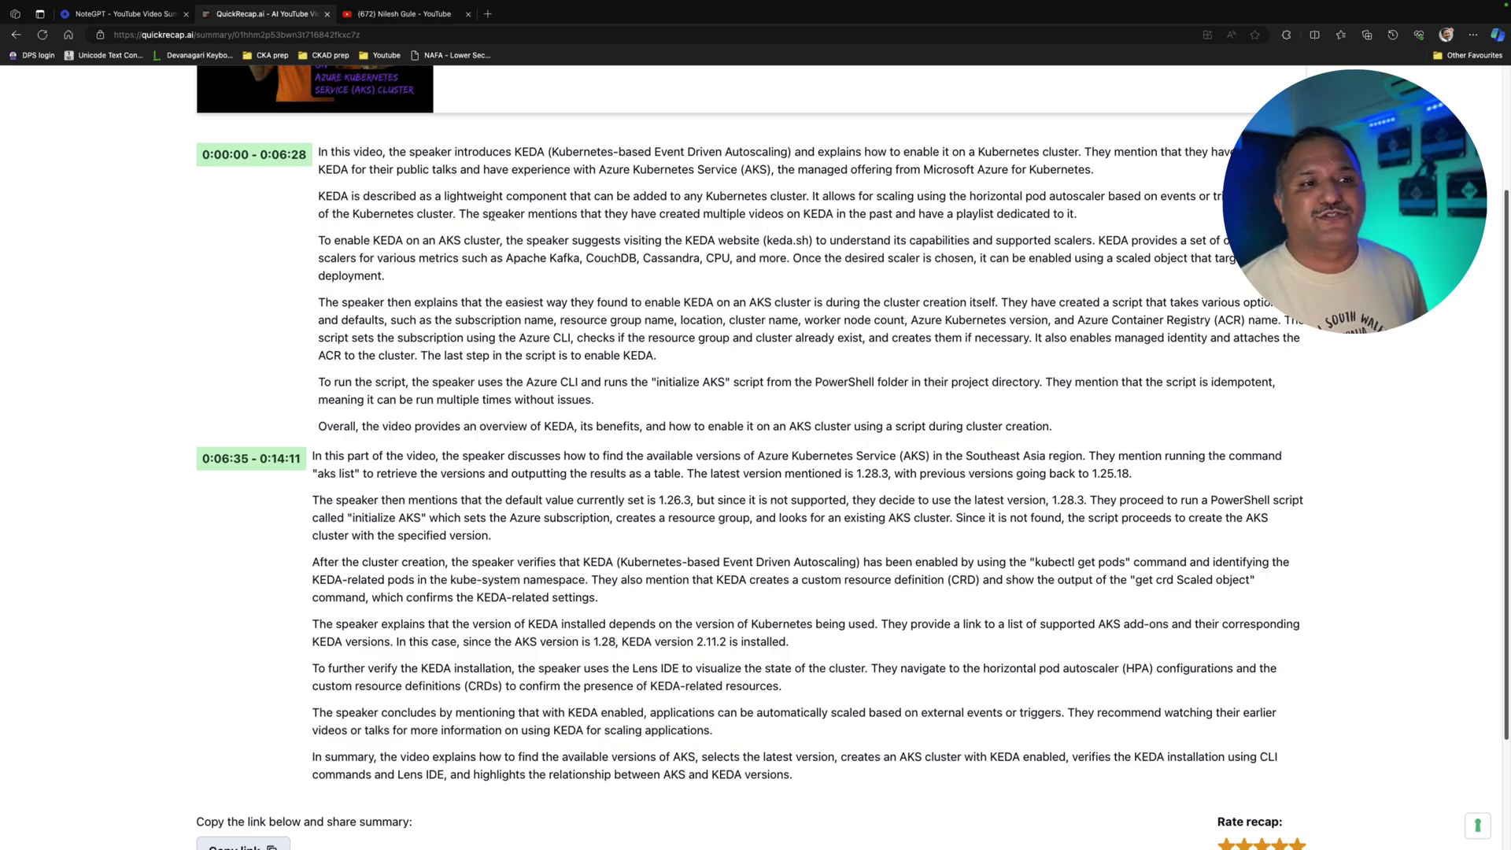
pyautogui.scroll(-1, 654, 219)
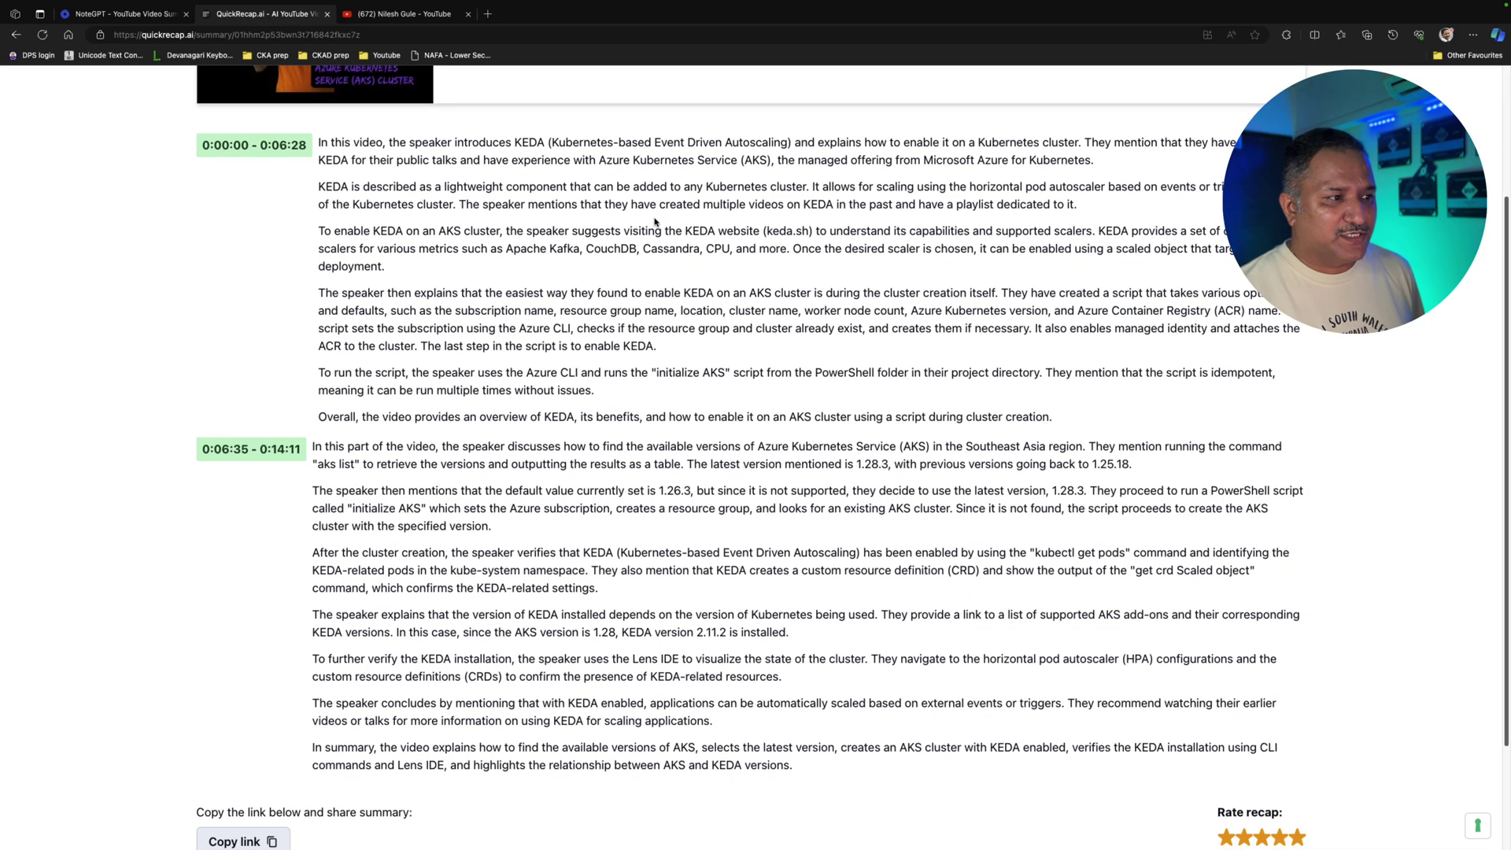
pyautogui.scroll(-1, 654, 221)
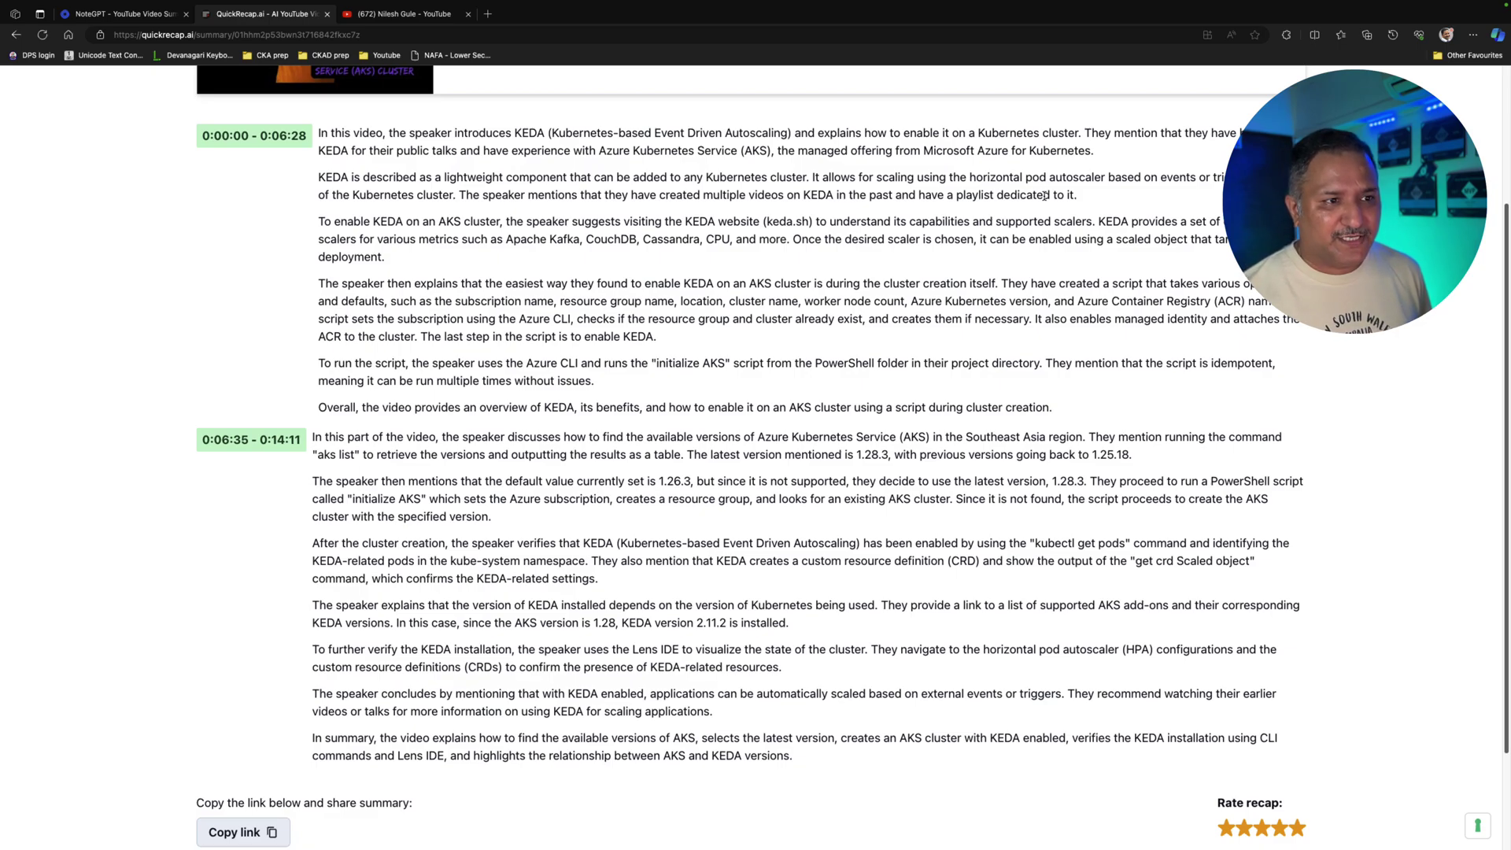
pyautogui.scroll(-1, 1045, 195)
pyautogui.scroll(-2, 1045, 195)
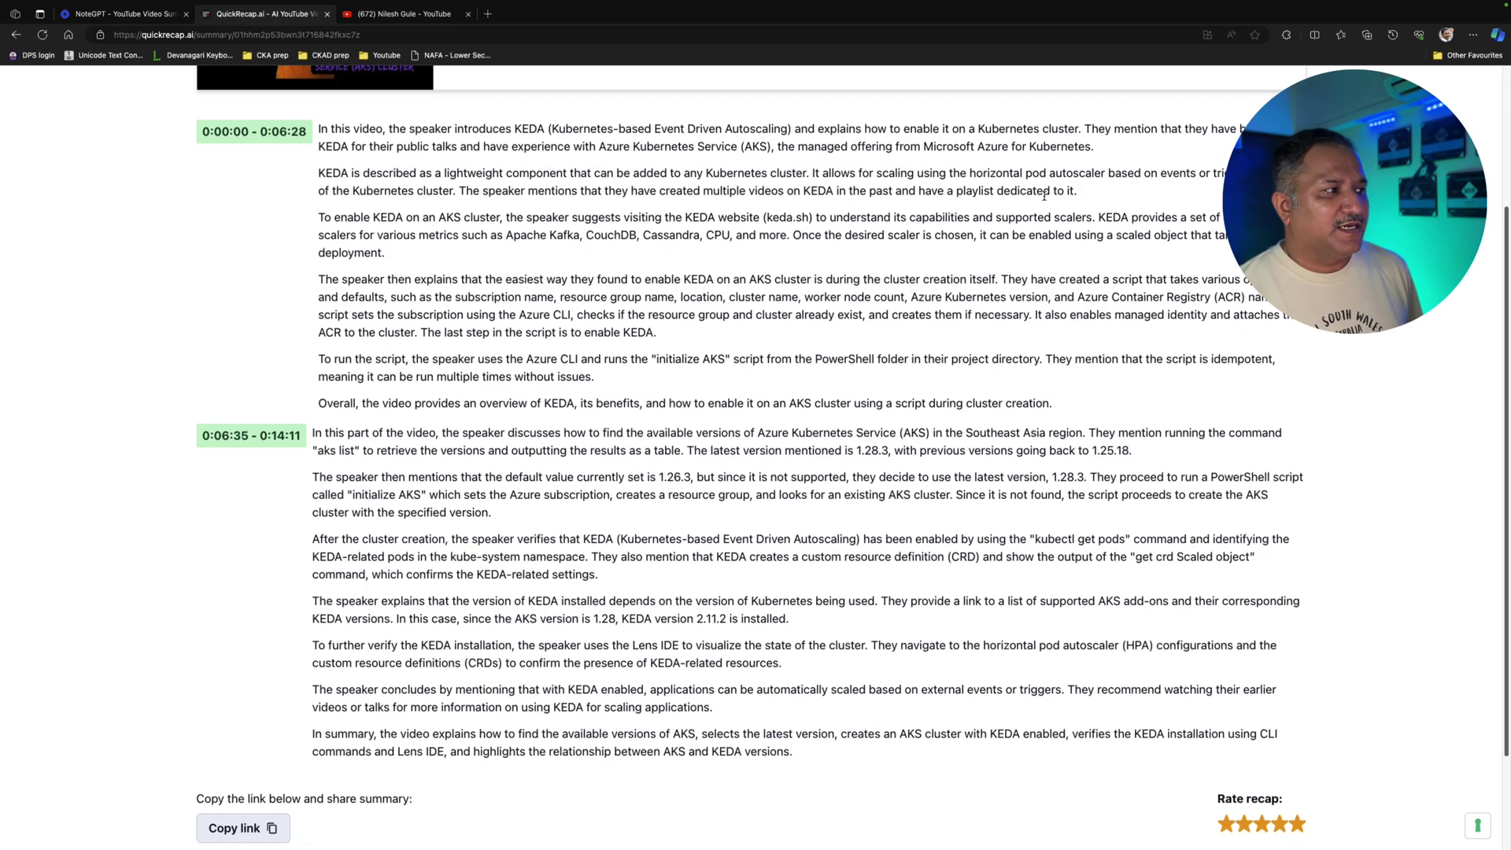
pyautogui.scroll(-2, 913, 250)
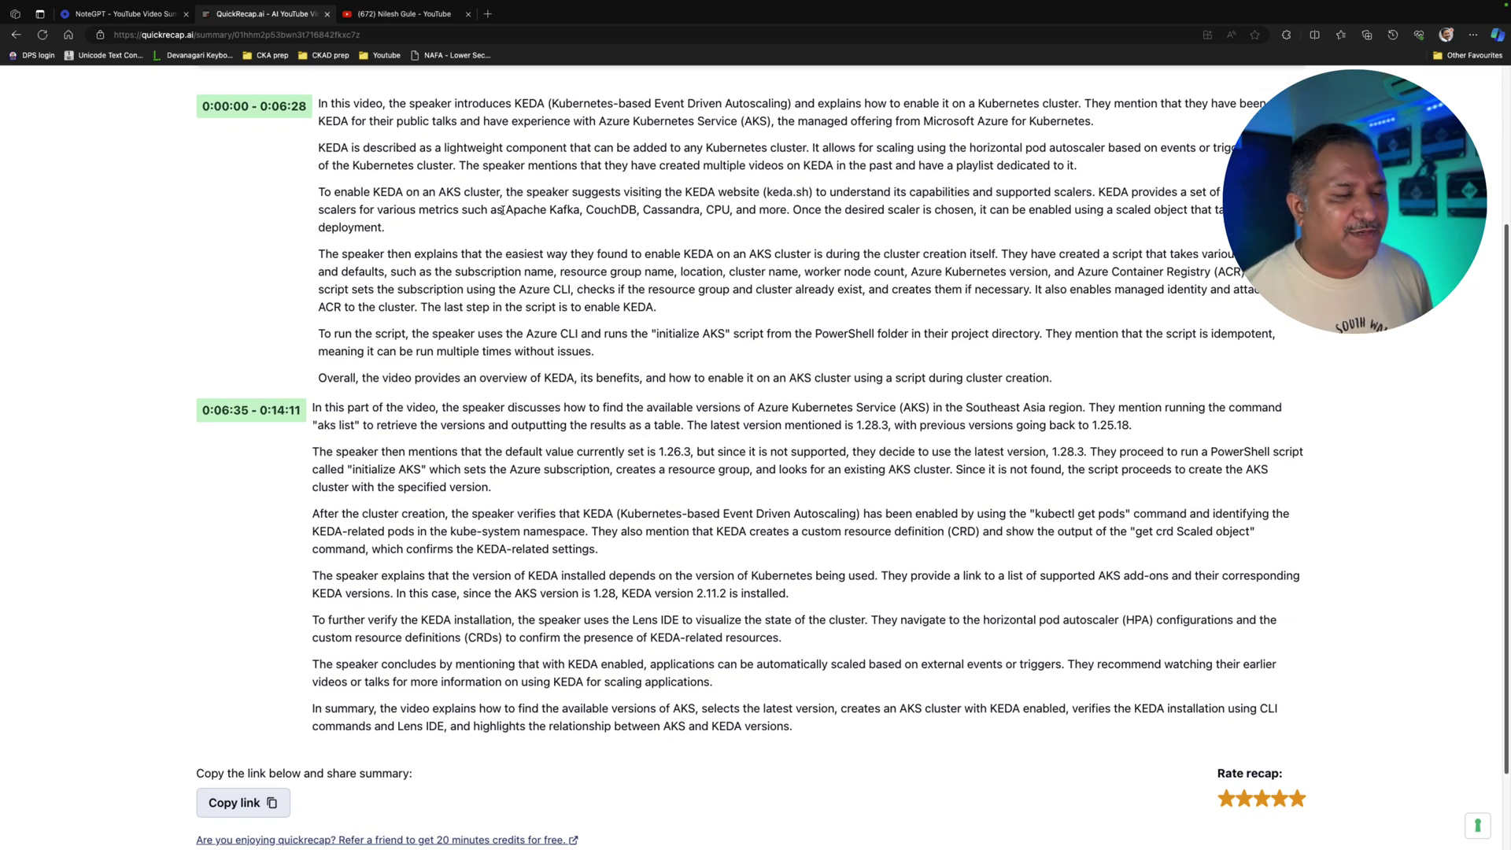
pyautogui.moveTo(615, 191); pyautogui.dragTo(659, 195)
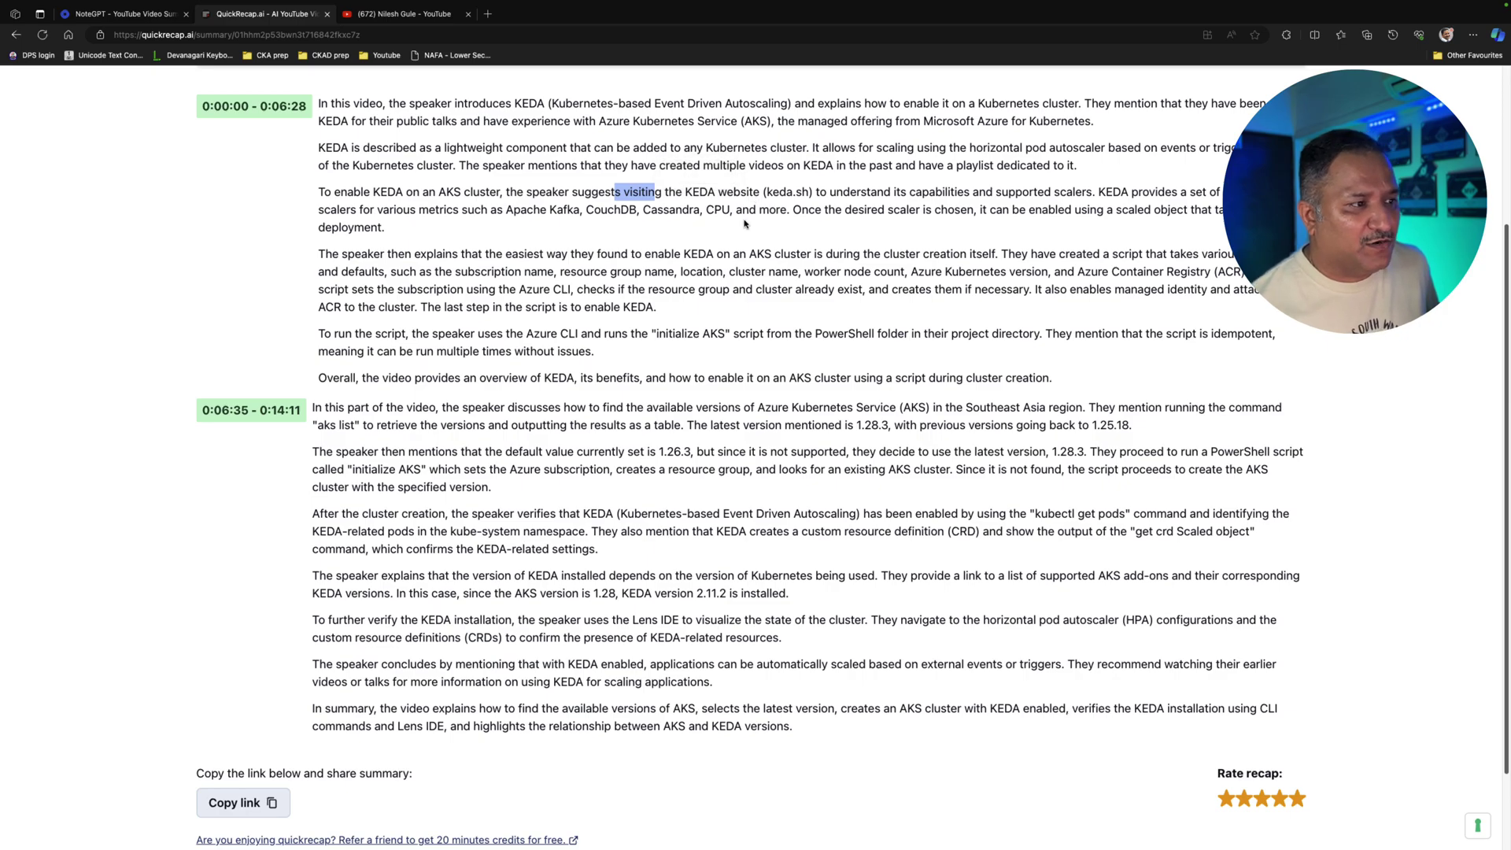
pyautogui.scroll(-1, 740, 236)
pyautogui.scroll(-2, 738, 238)
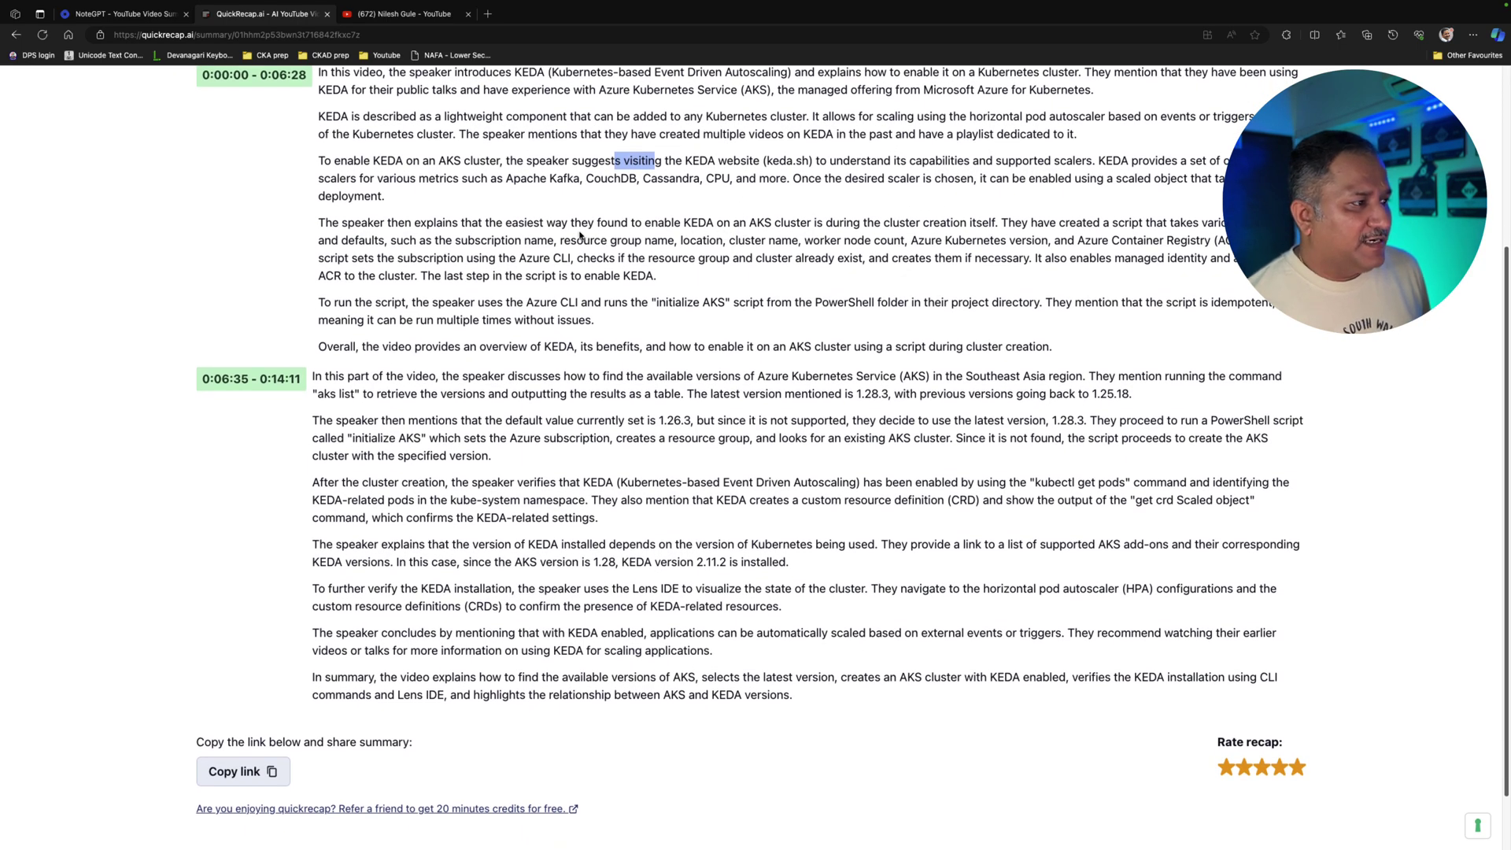
pyautogui.scroll(-1, 555, 212)
pyautogui.click(504, 177)
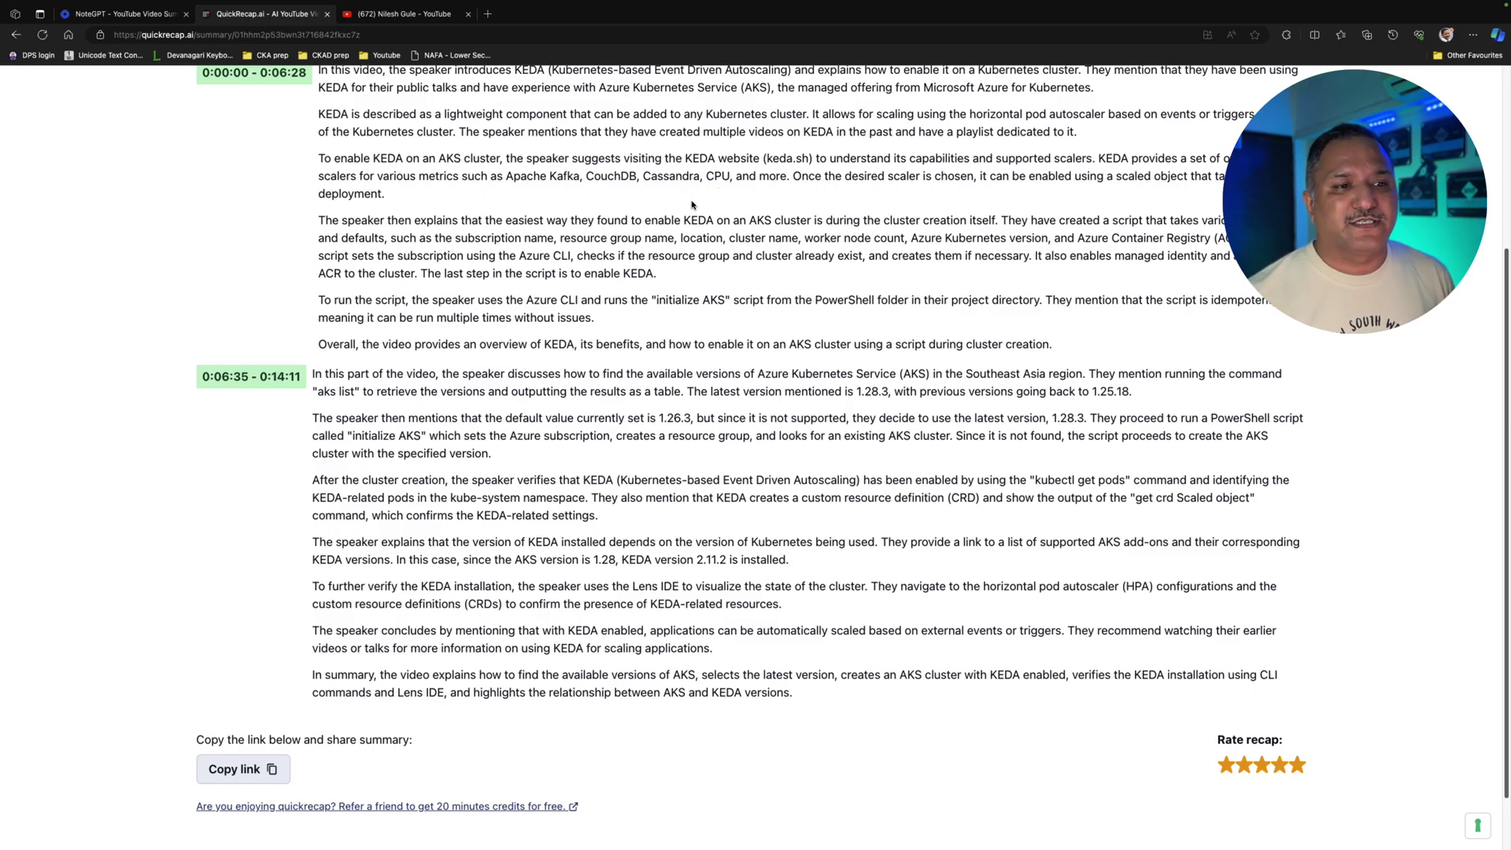
pyautogui.scroll(-1, 708, 254)
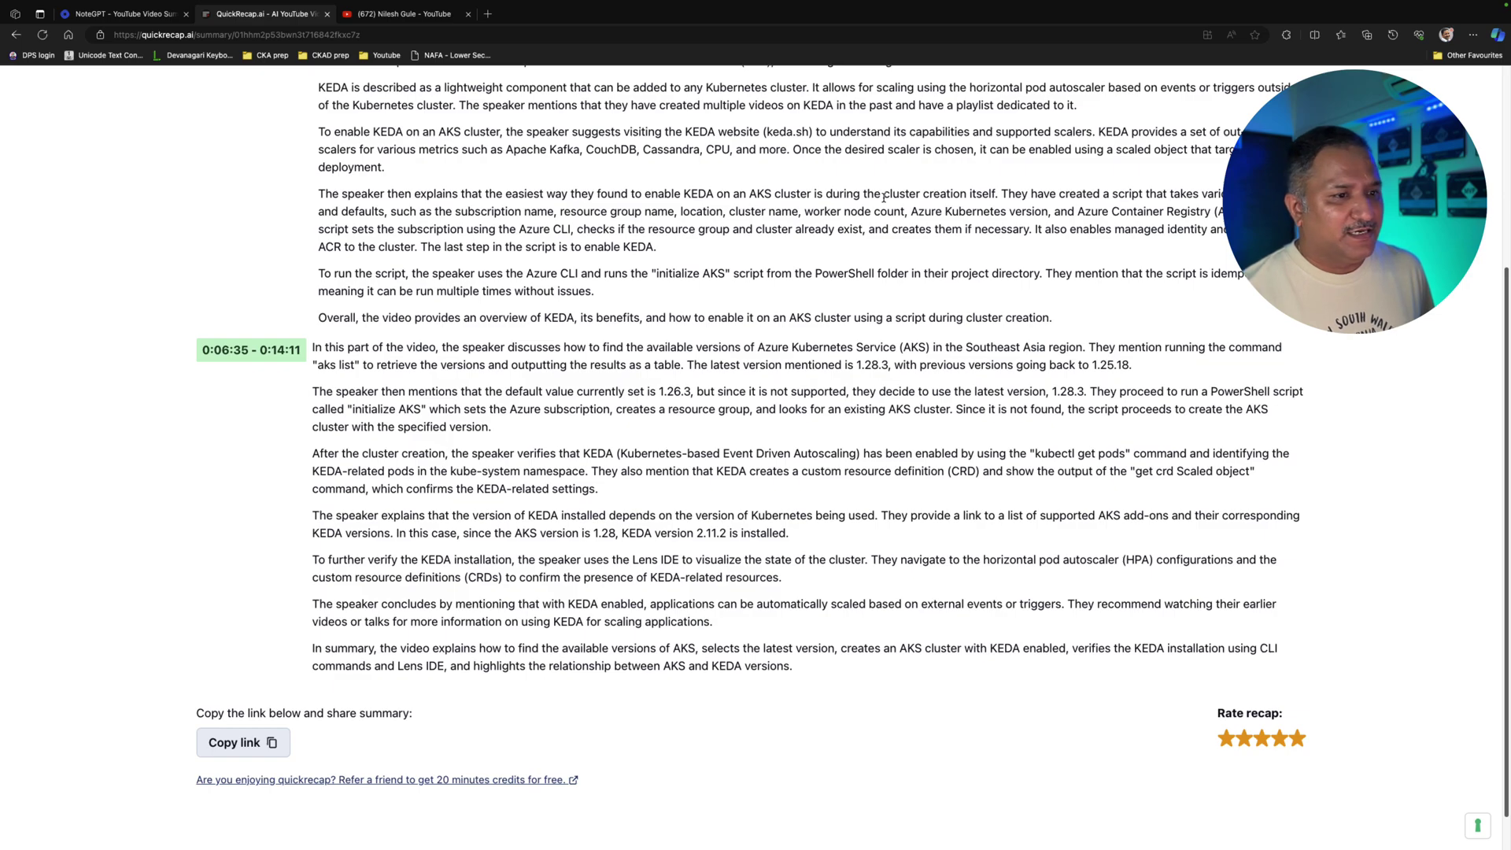
pyautogui.scroll(-1, 936, 208)
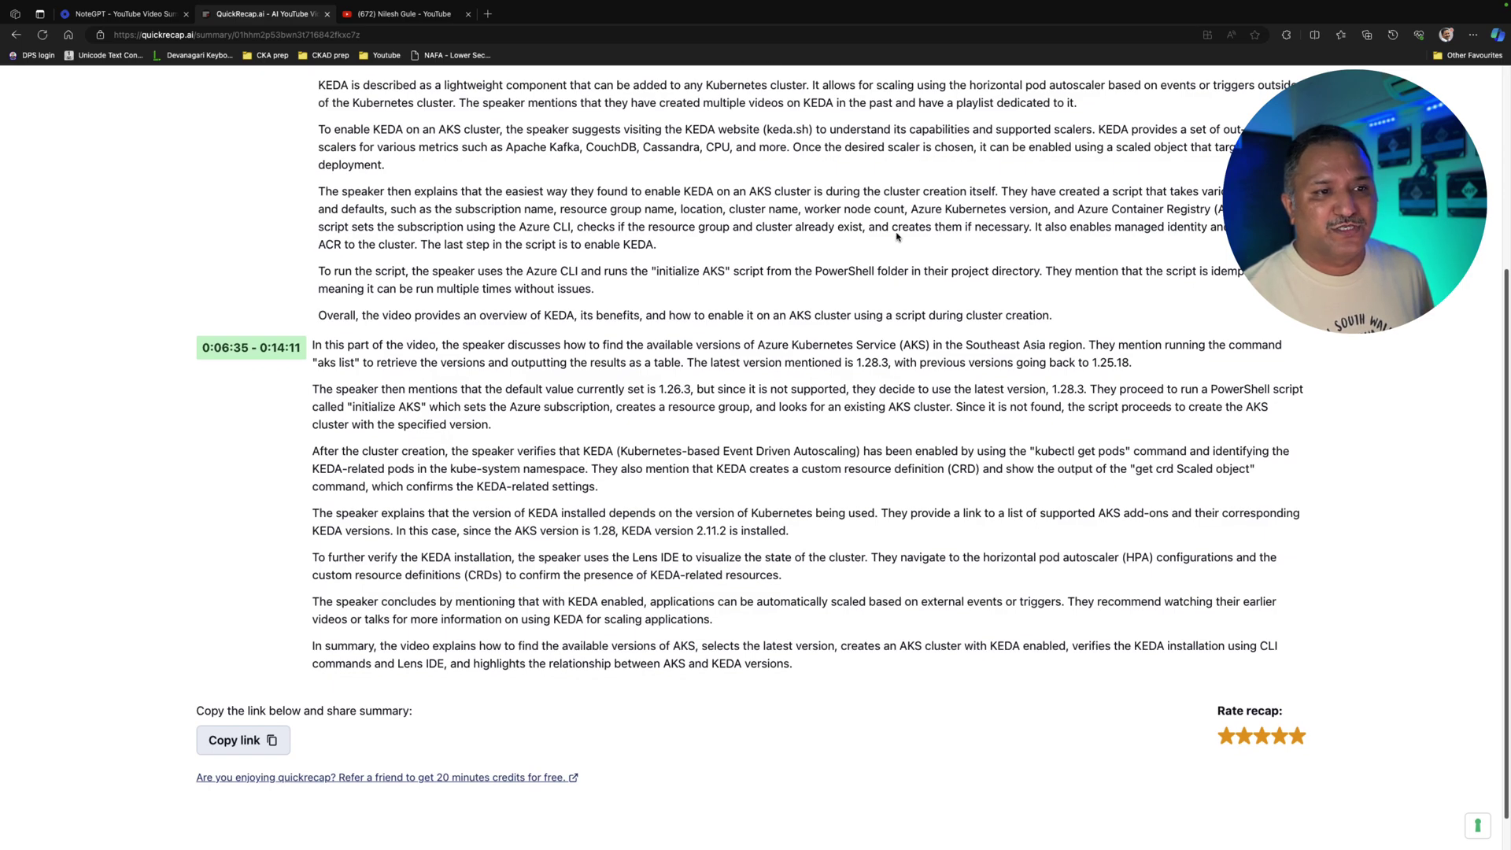